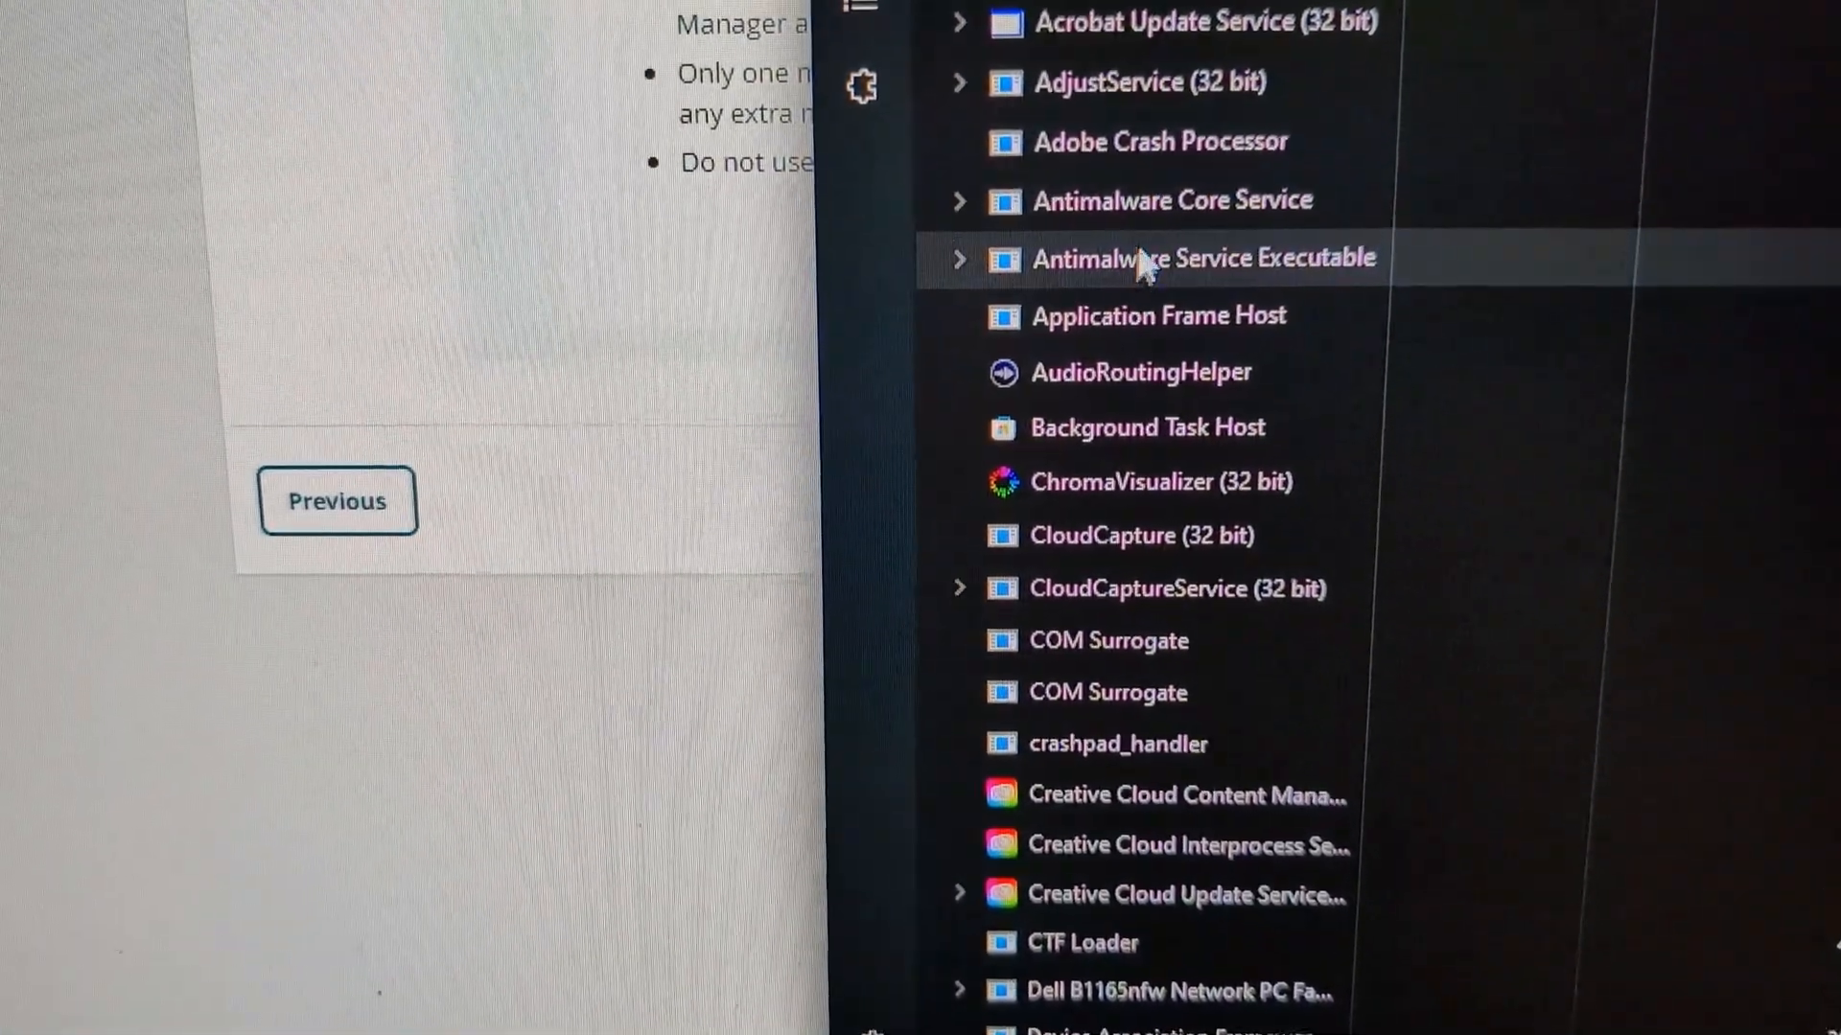
{"action": "scroll", "coordinate": [1101, 574], "scroll_direction": "down", "scroll_amount": 3}
{"action": "scroll", "coordinate": [1046, 677], "scroll_direction": "down", "scroll_amount": 5}
{"action": "scroll", "coordinate": [1044, 696], "scroll_direction": "down", "scroll_amount": 3}
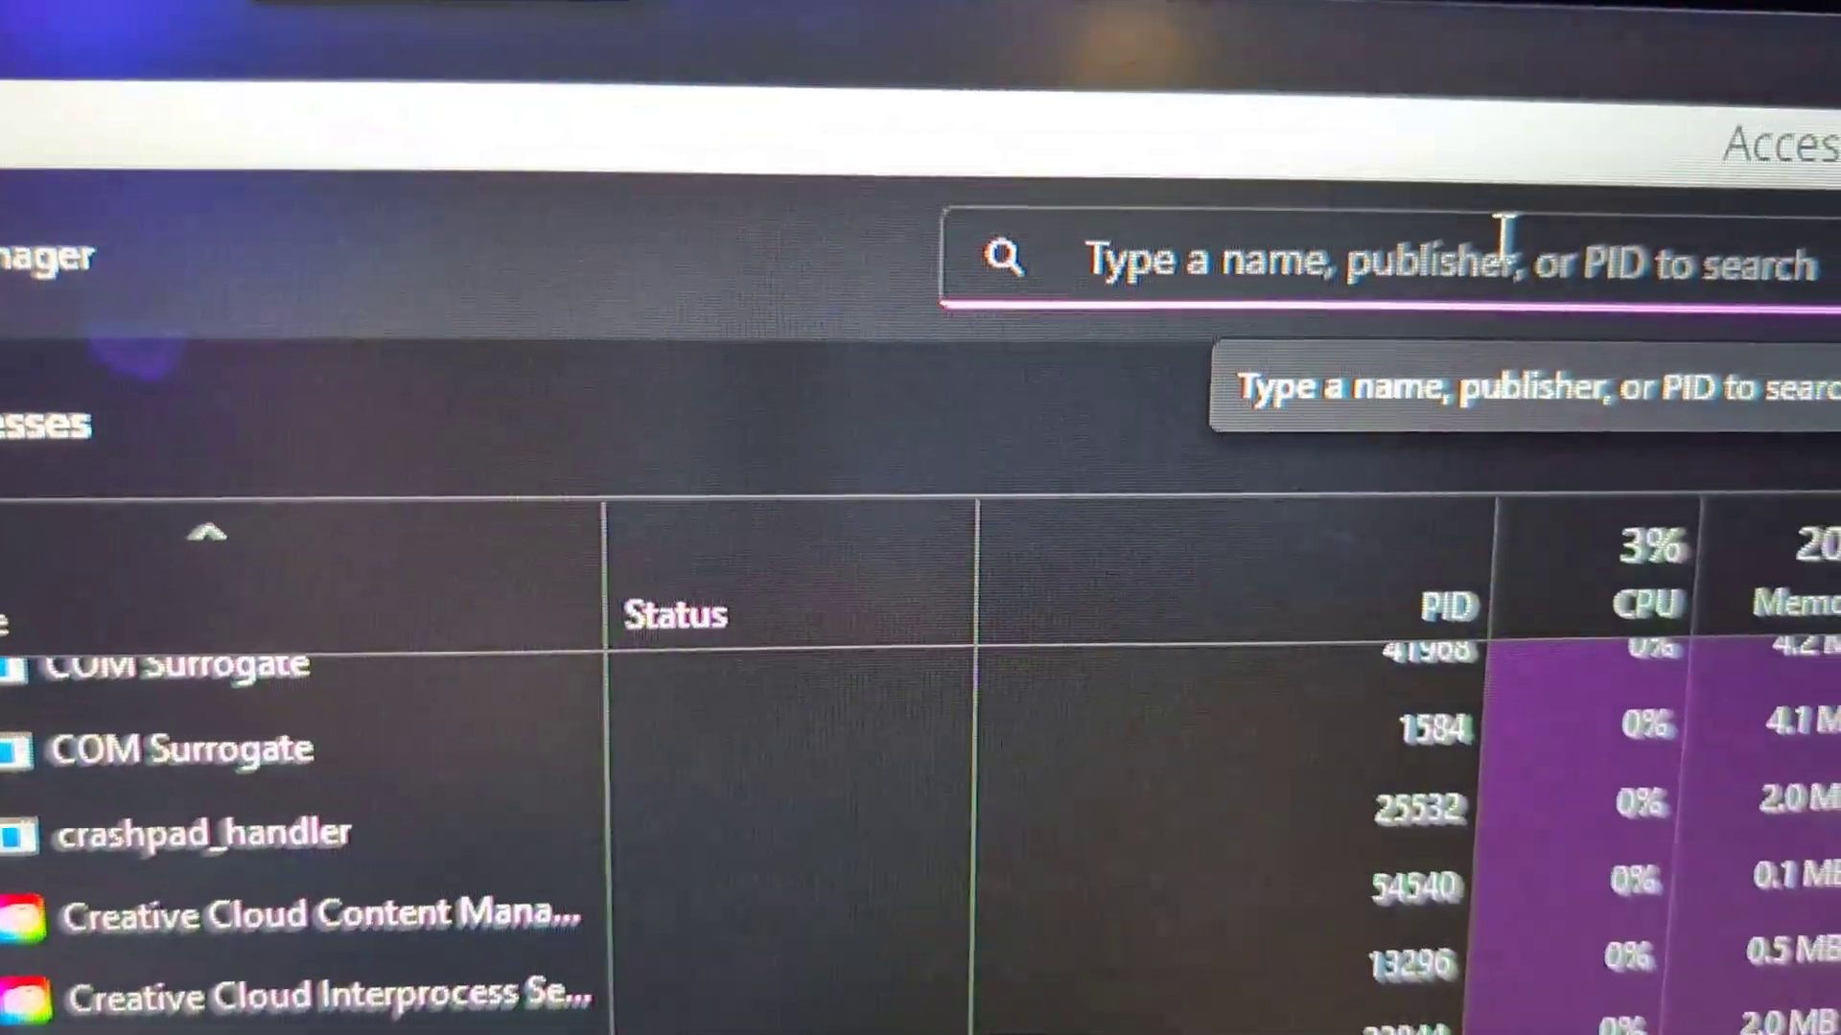
{"action": "left_click", "coordinate": [1122, 216]}
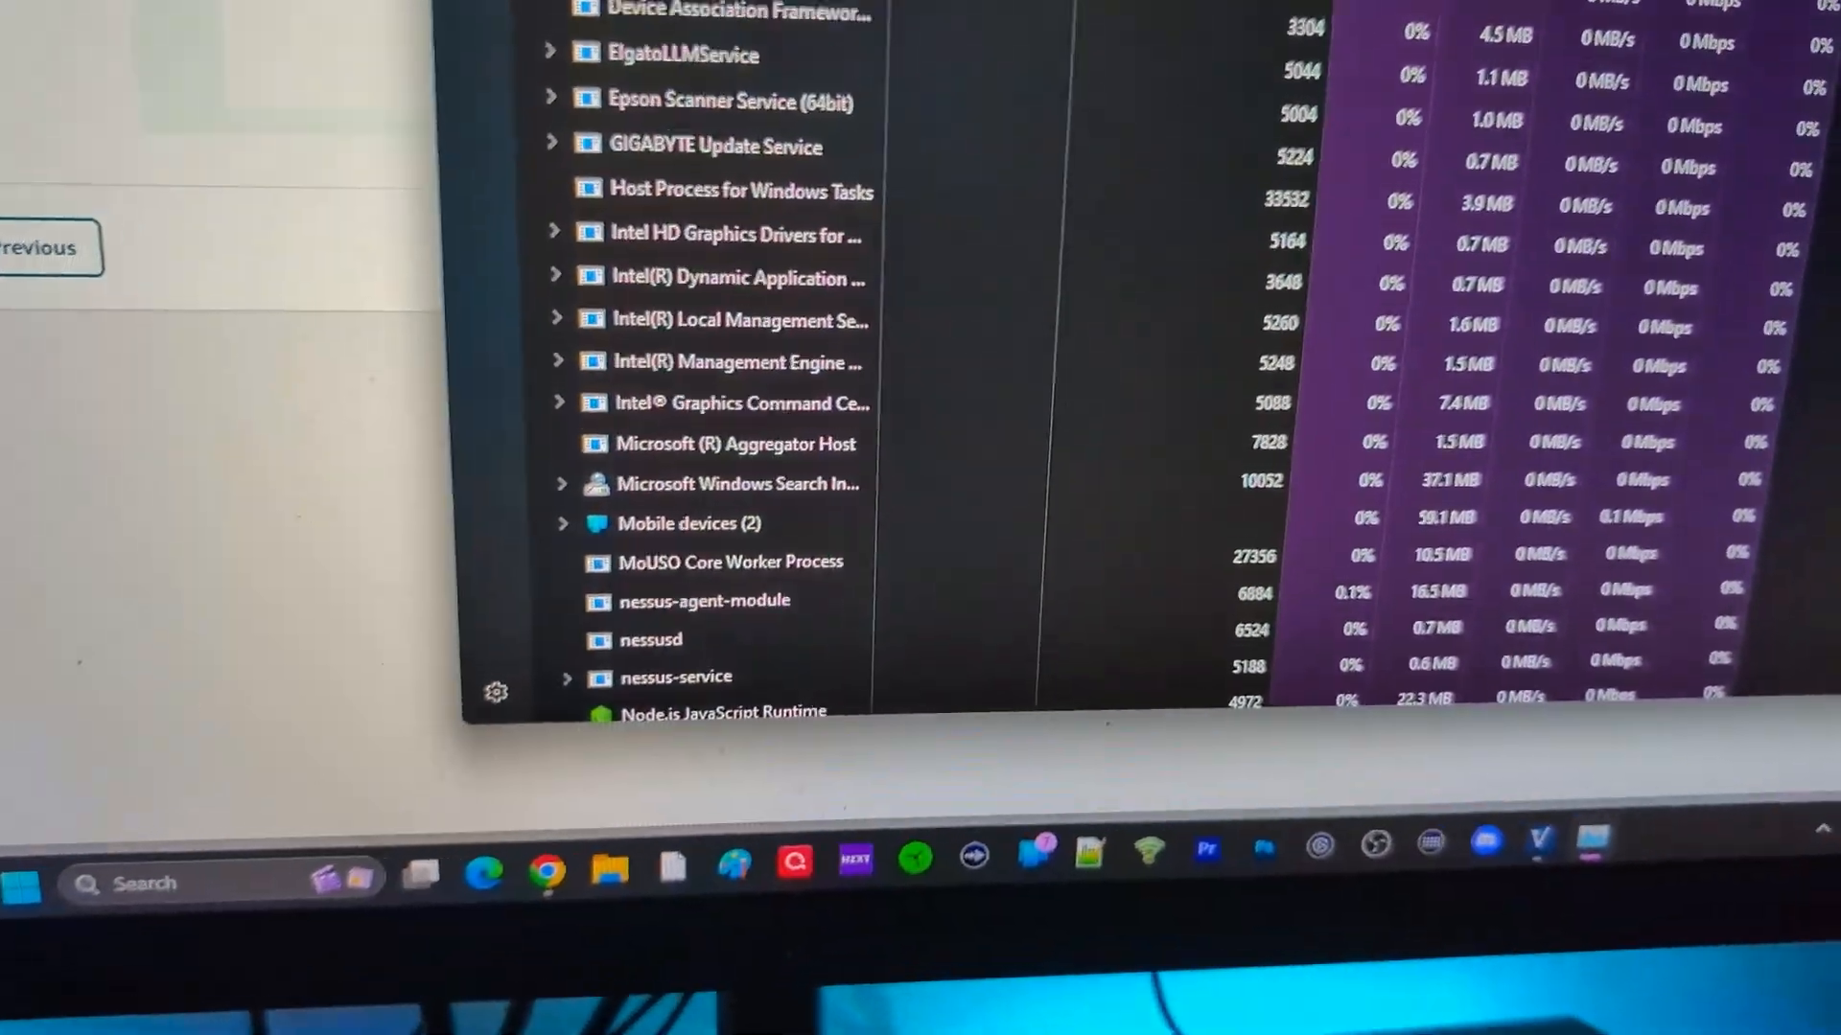
{"action": "right_click", "coordinate": [697, 132]}
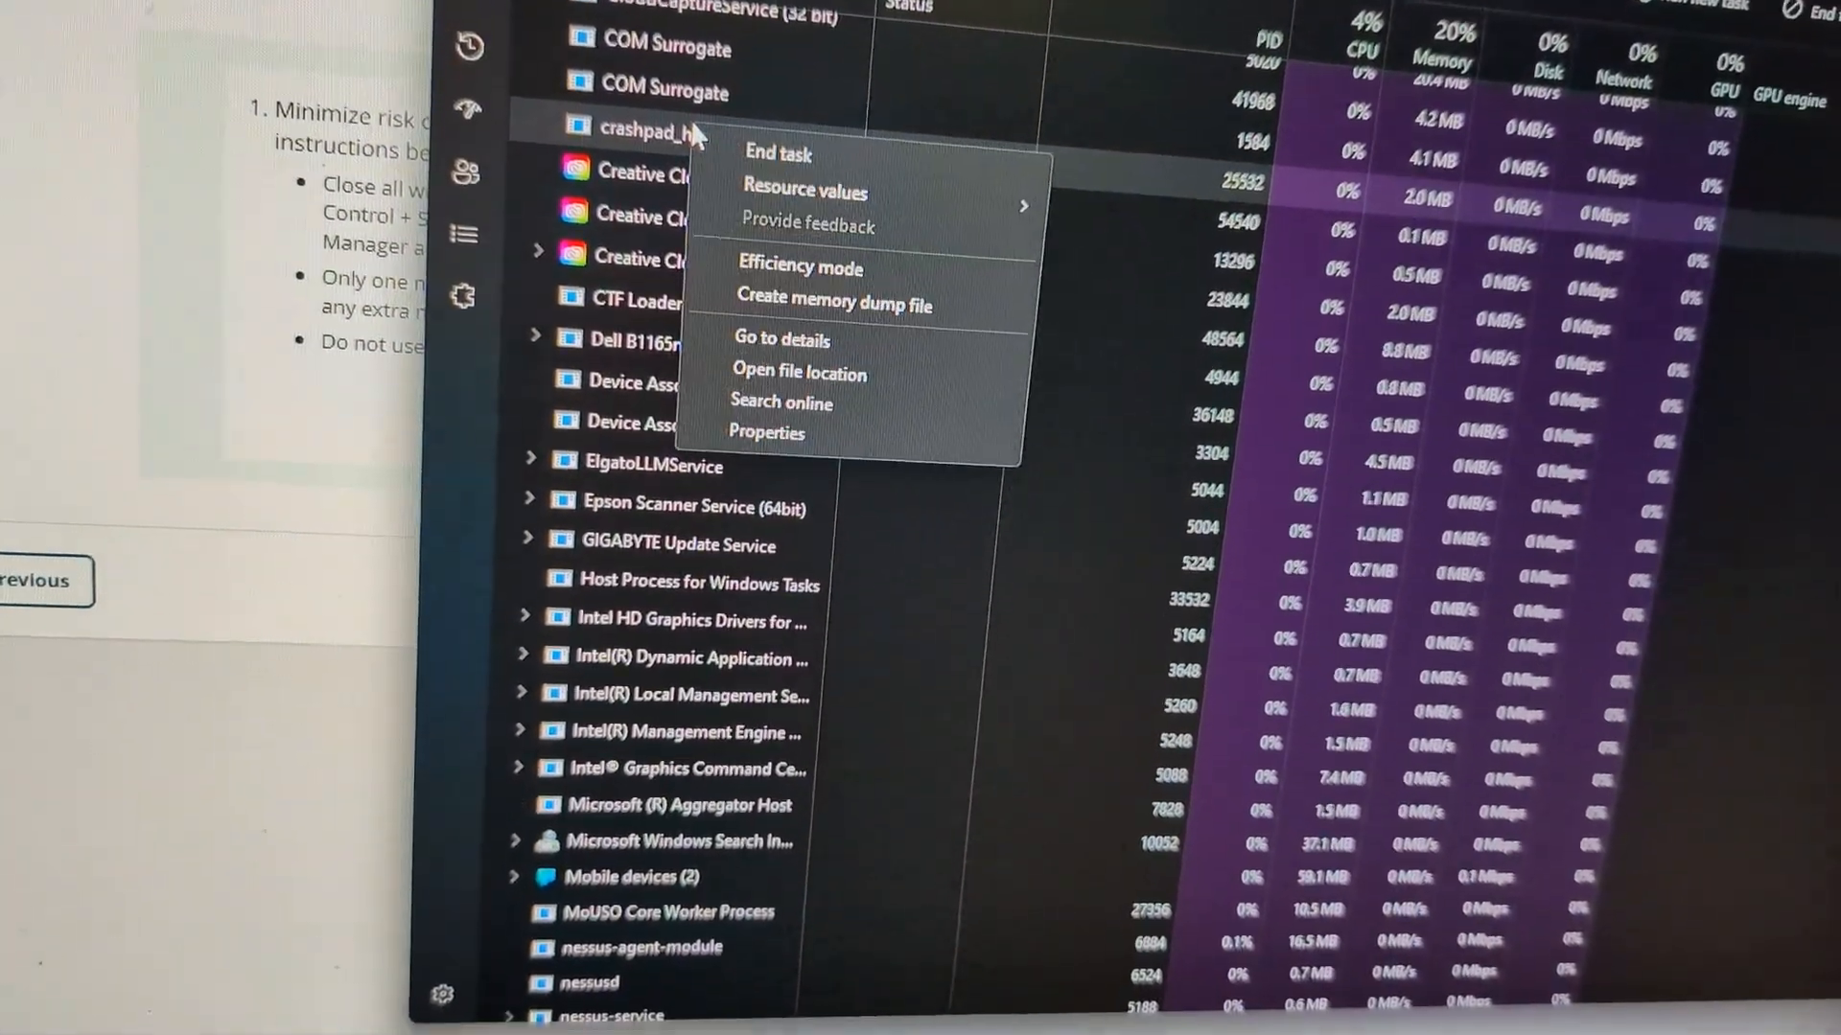
{"action": "right_click", "coordinate": [619, 380]}
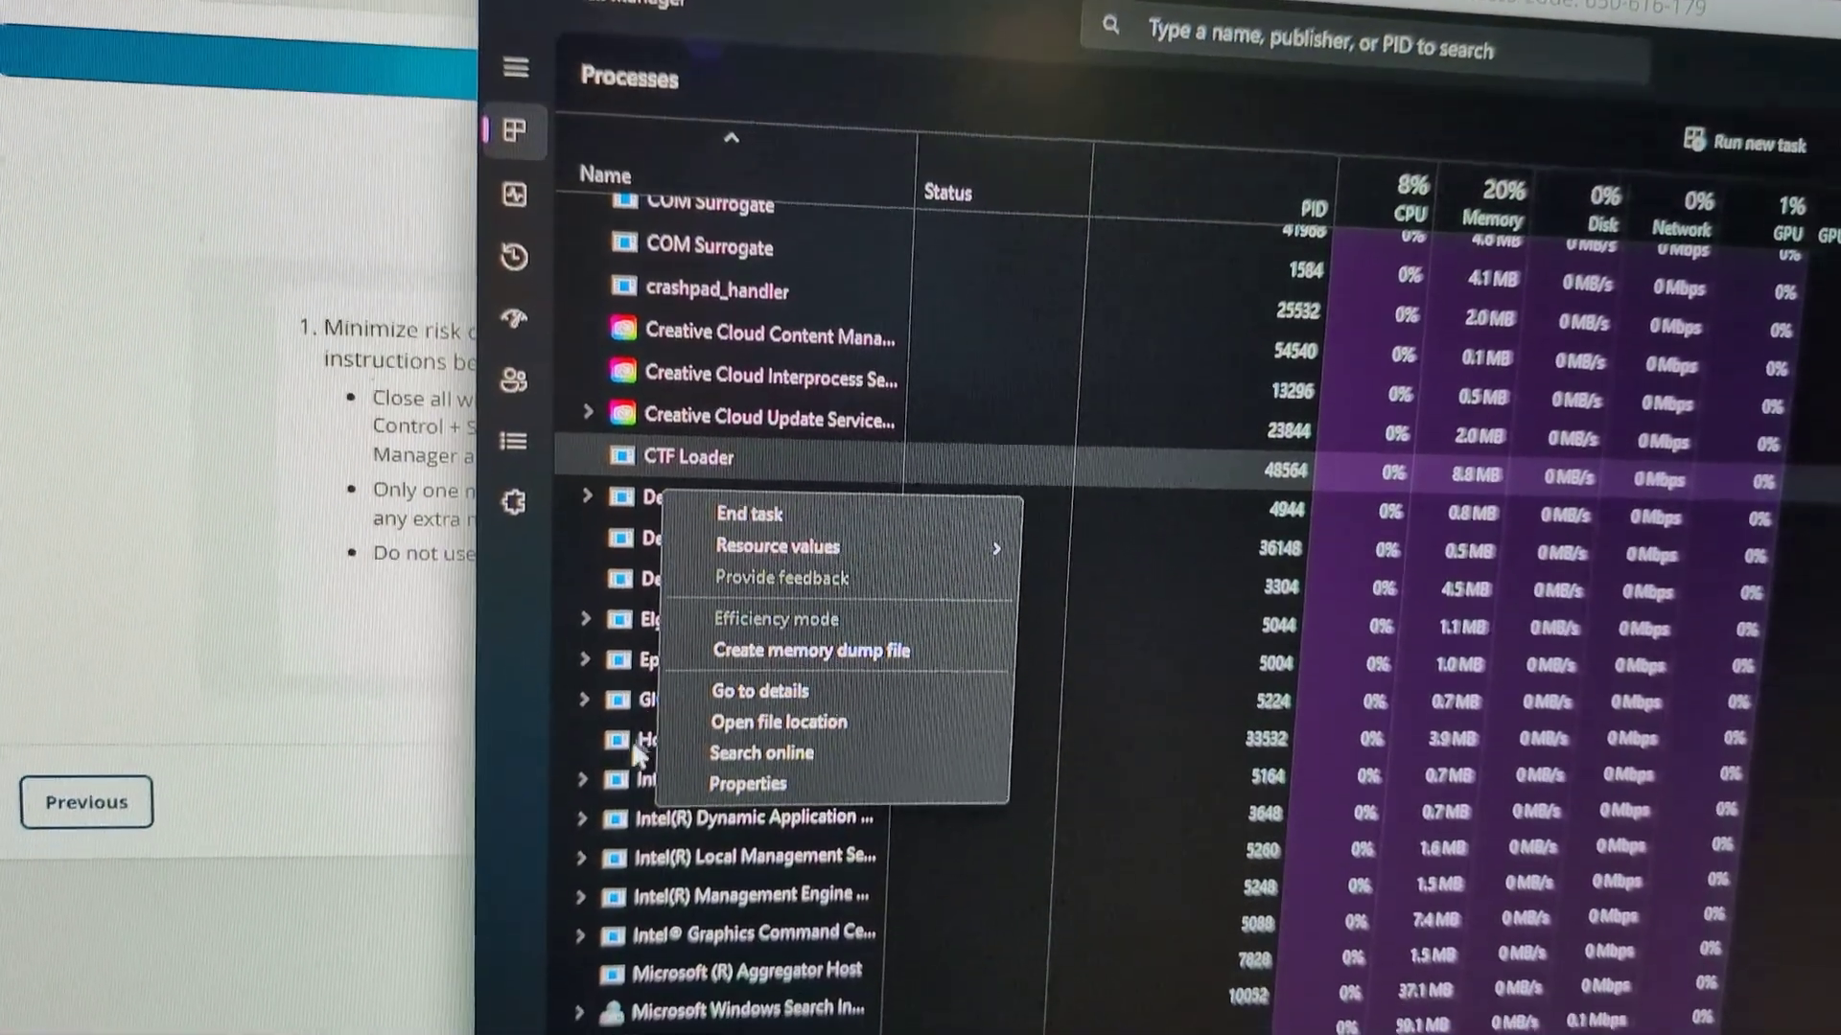
{"action": "left_click", "coordinate": [748, 705]}
{"action": "right_click", "coordinate": [749, 704]}
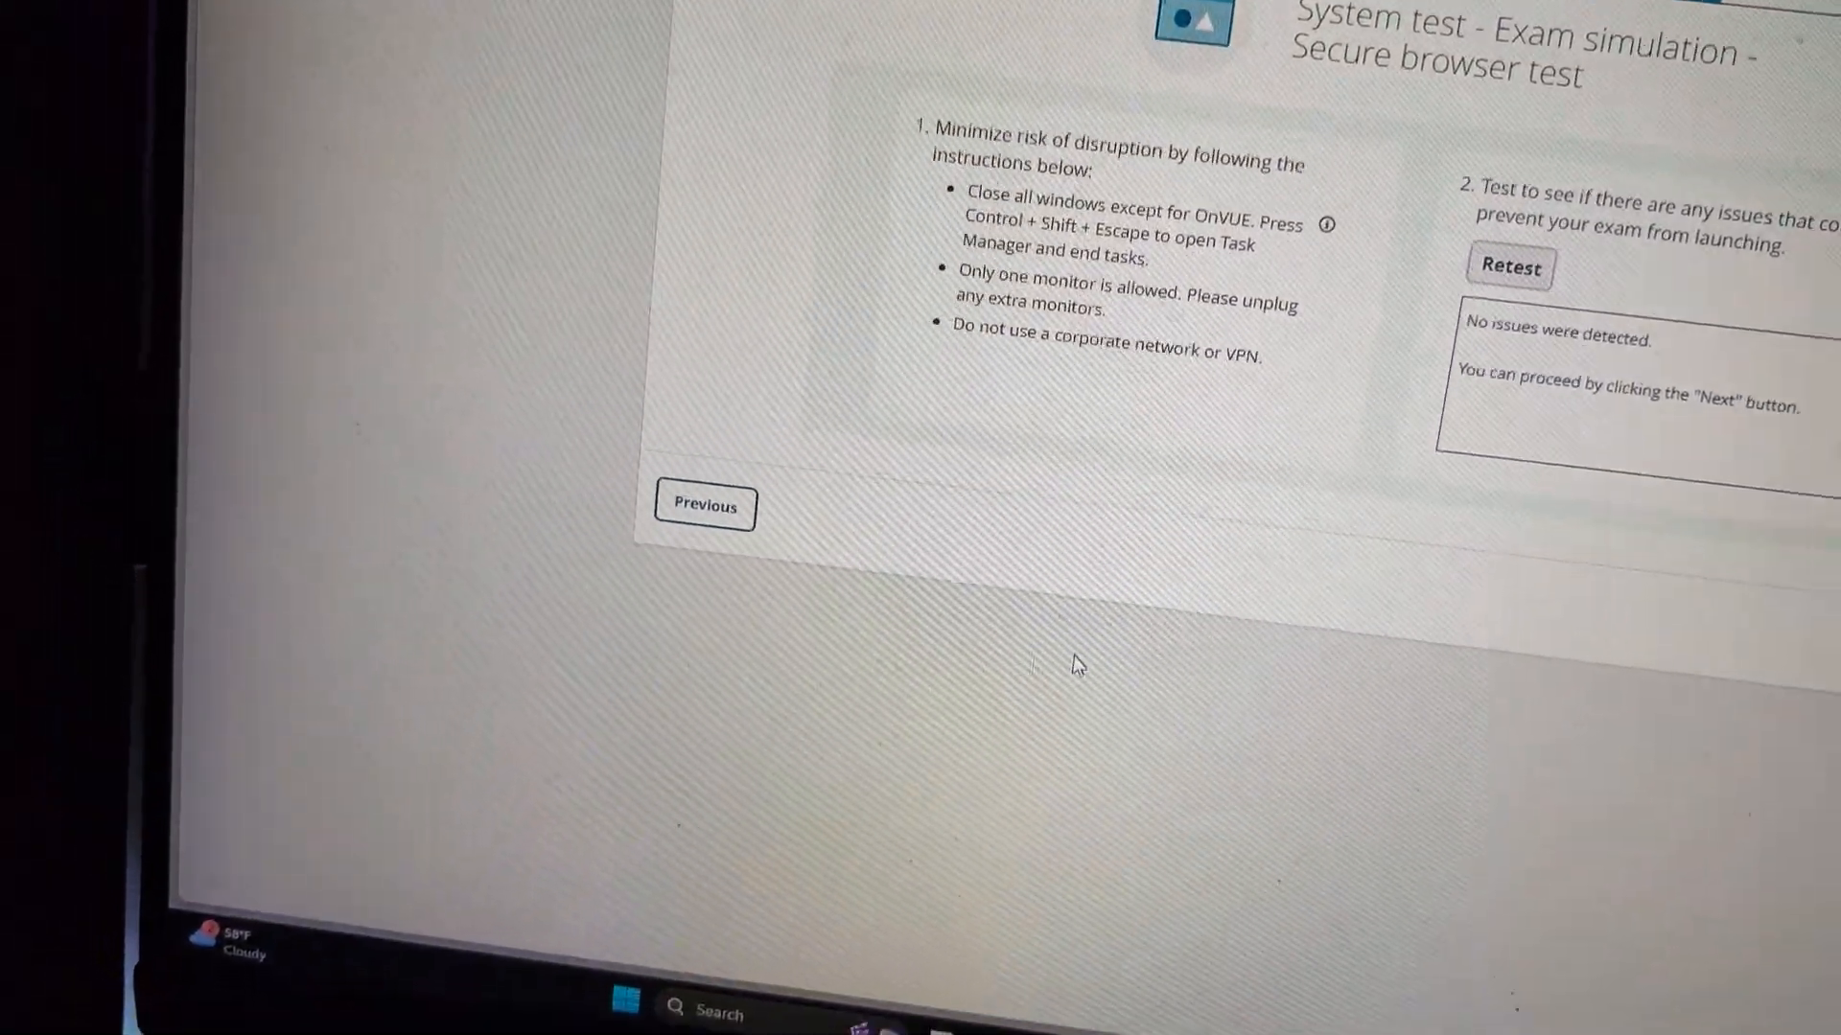
Step: Return to Equipment checks, answer No to hearing the music, and restart the speaker check
{"action": "left_click", "coordinate": [679, 427]}
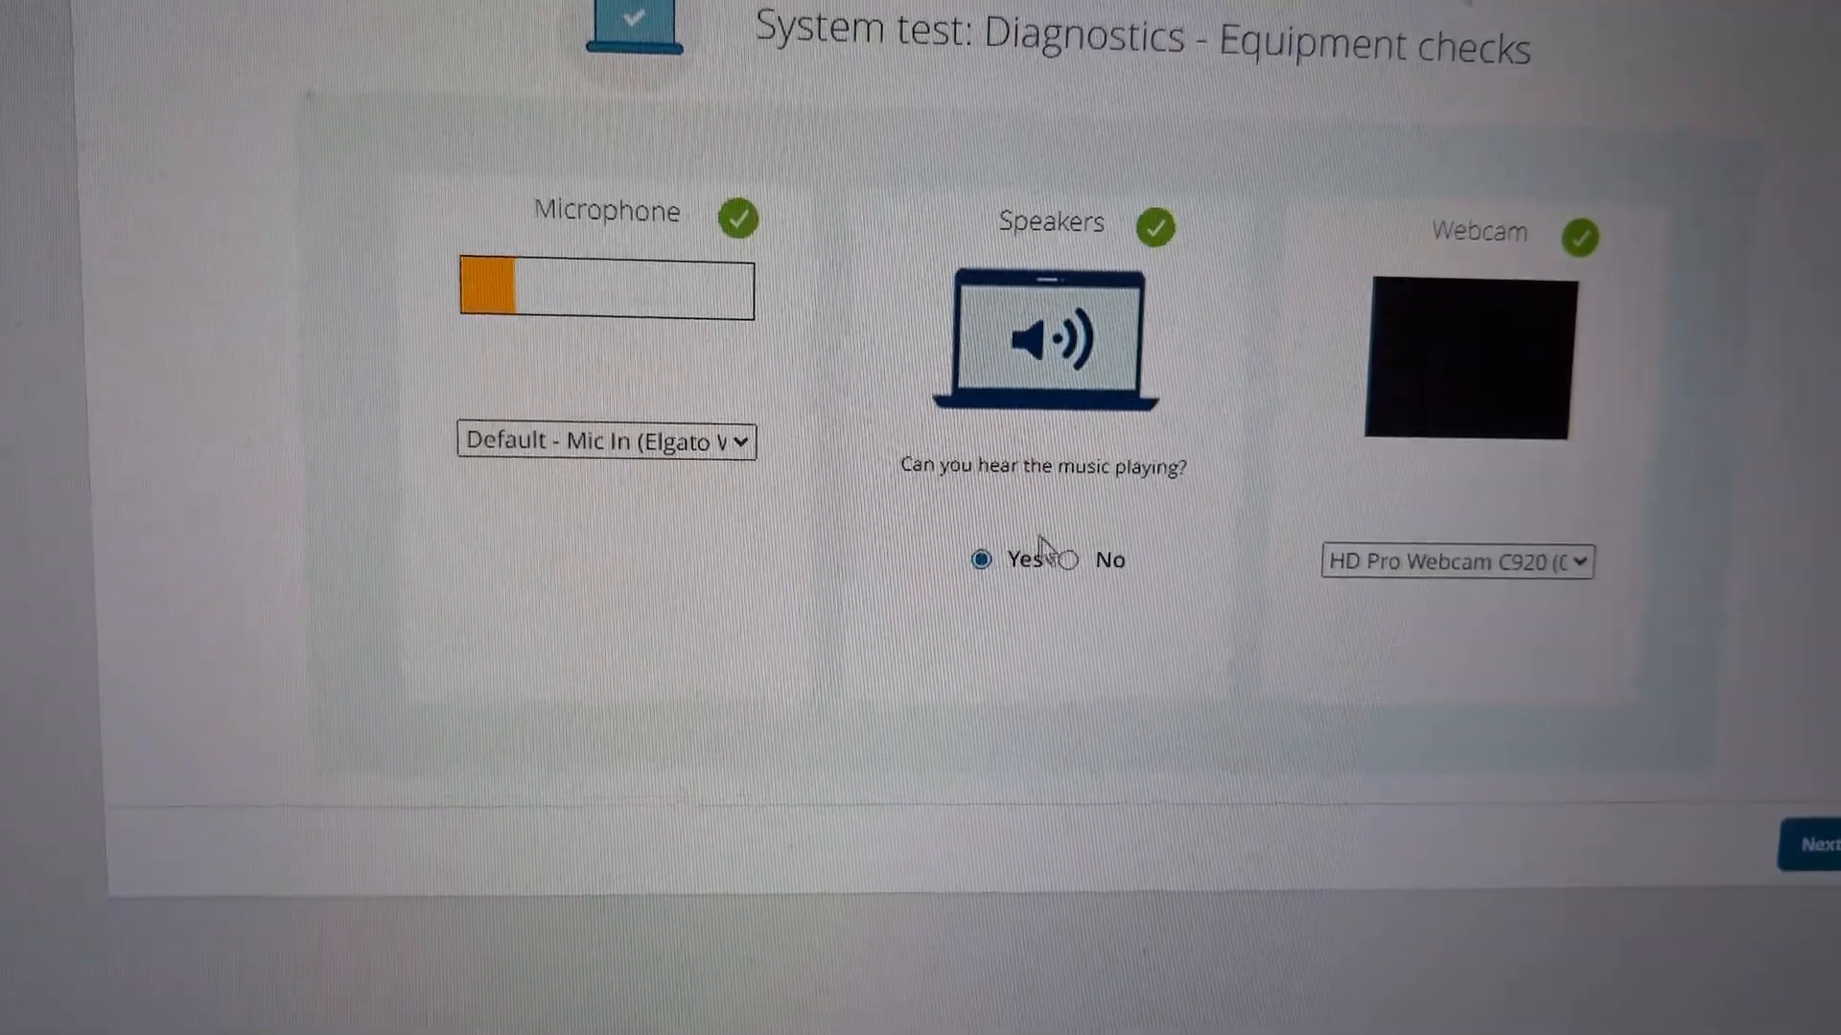
{"action": "left_click", "coordinate": [1060, 557]}
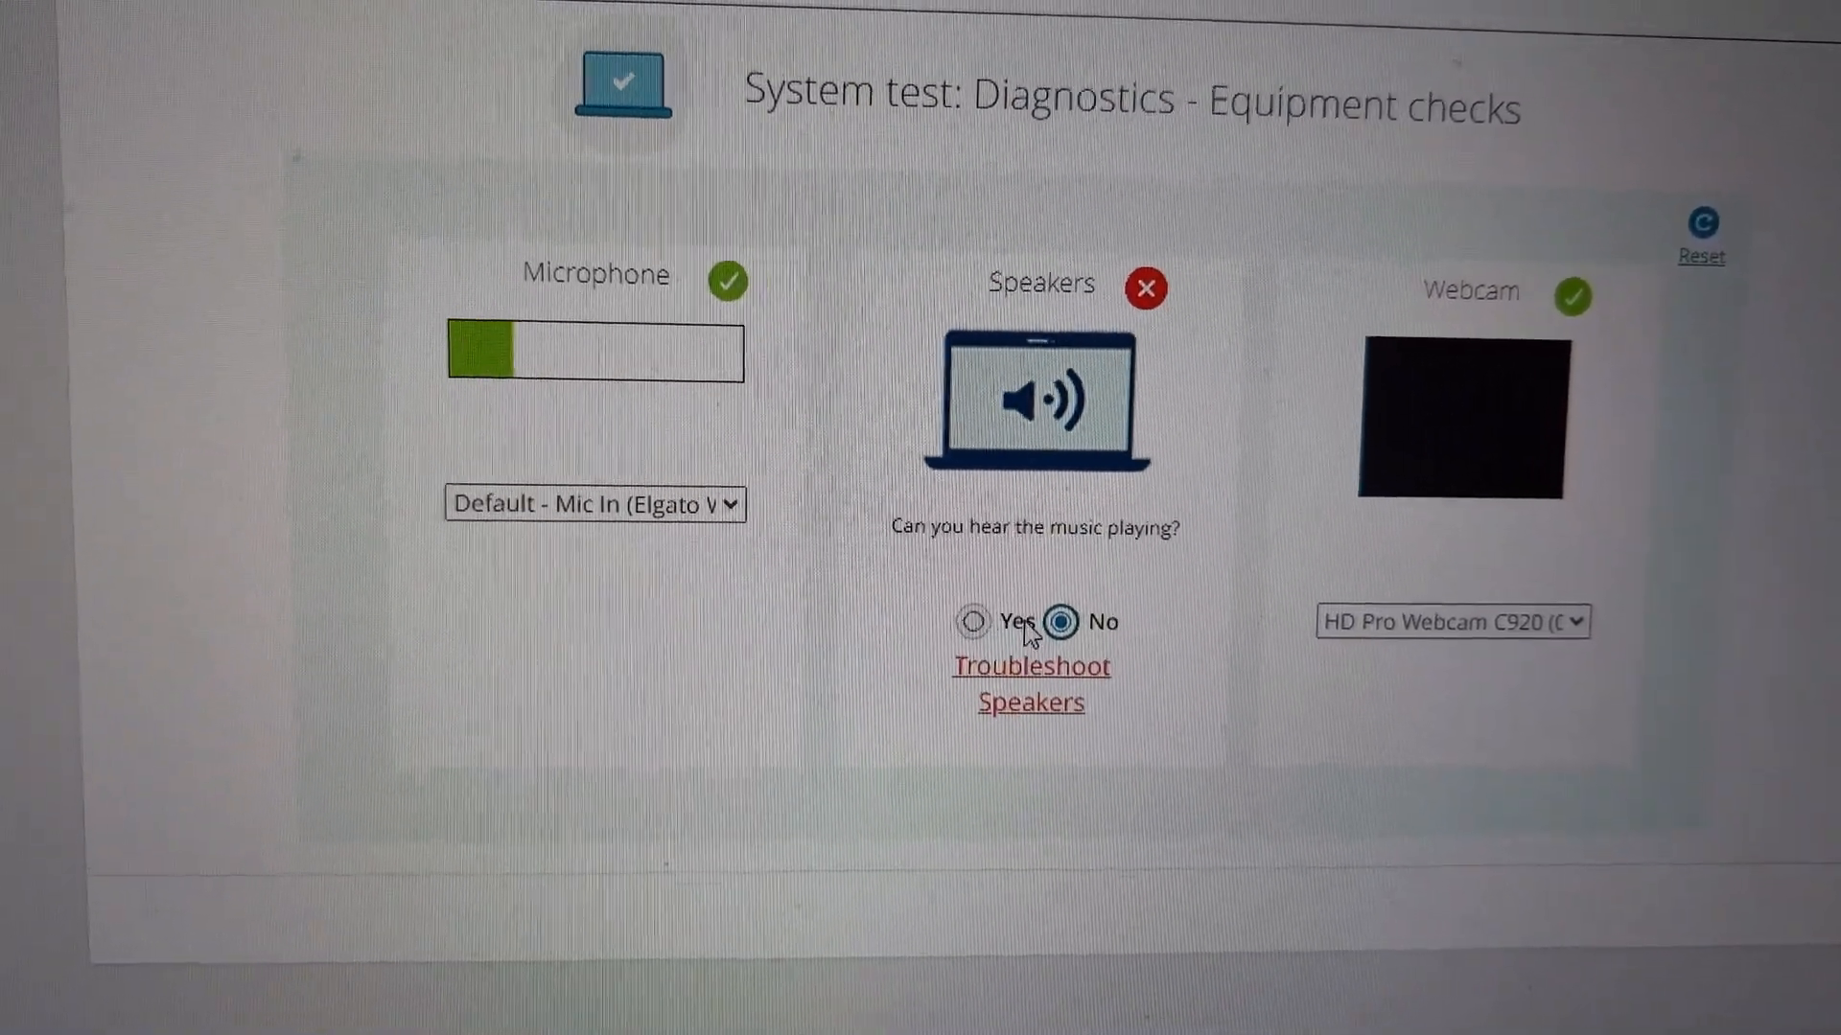
{"action": "left_click", "coordinate": [1033, 711]}
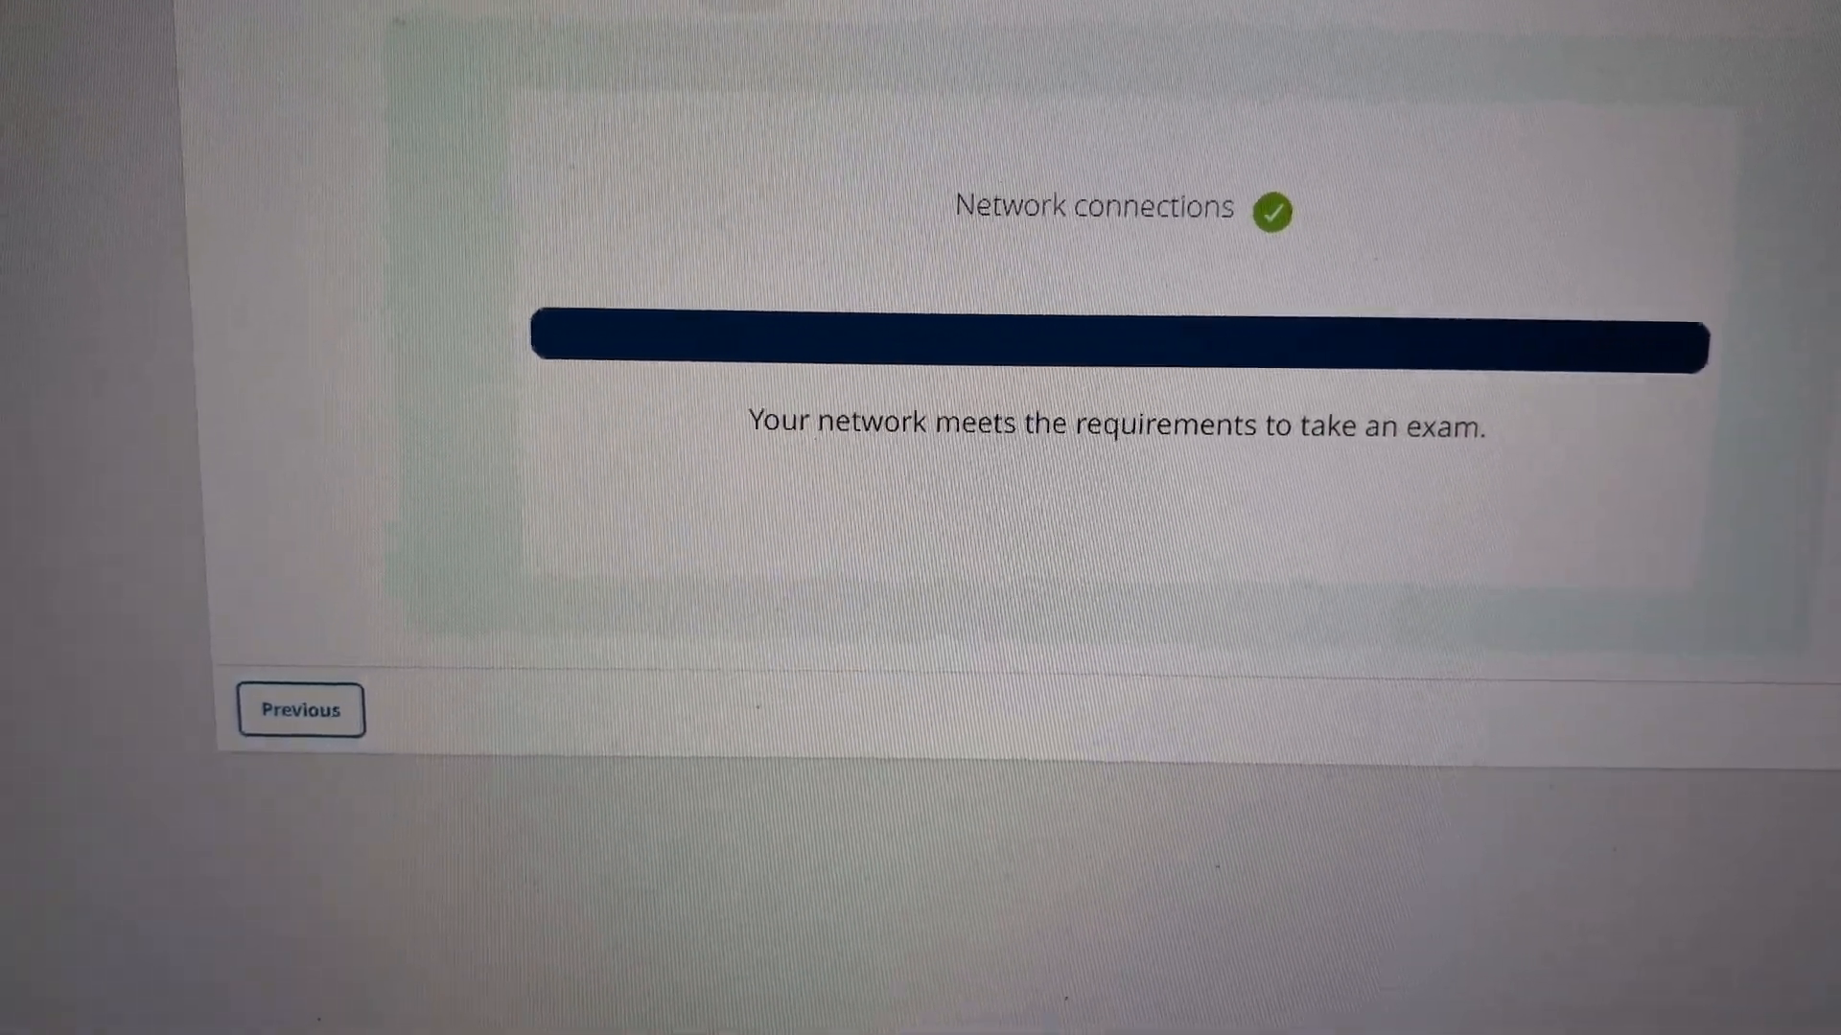
Step: Move the Synapse loading window aside and rerun the secure browser Retest, which flags the Razer Synapse service
{"action": "left_click", "coordinate": [1157, 407]}
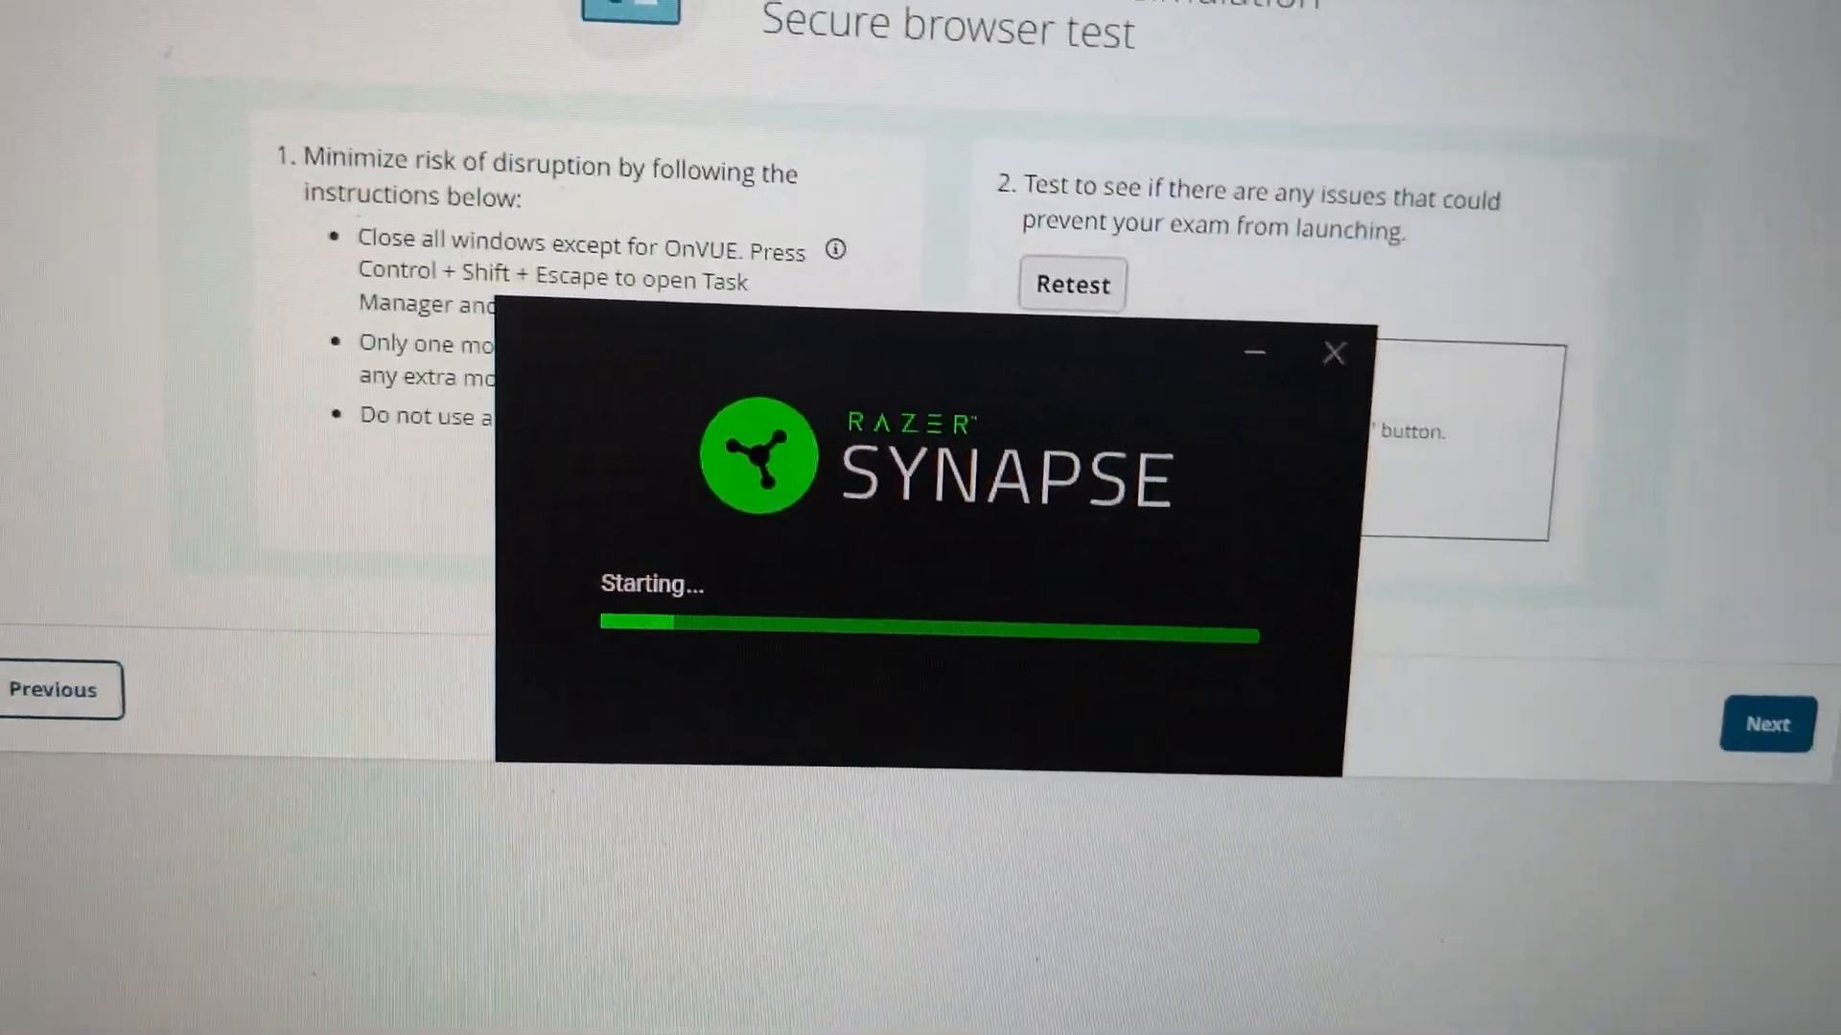
{"action": "left_click_drag", "start_coordinate": [883, 303], "coordinate": [359, 246]}
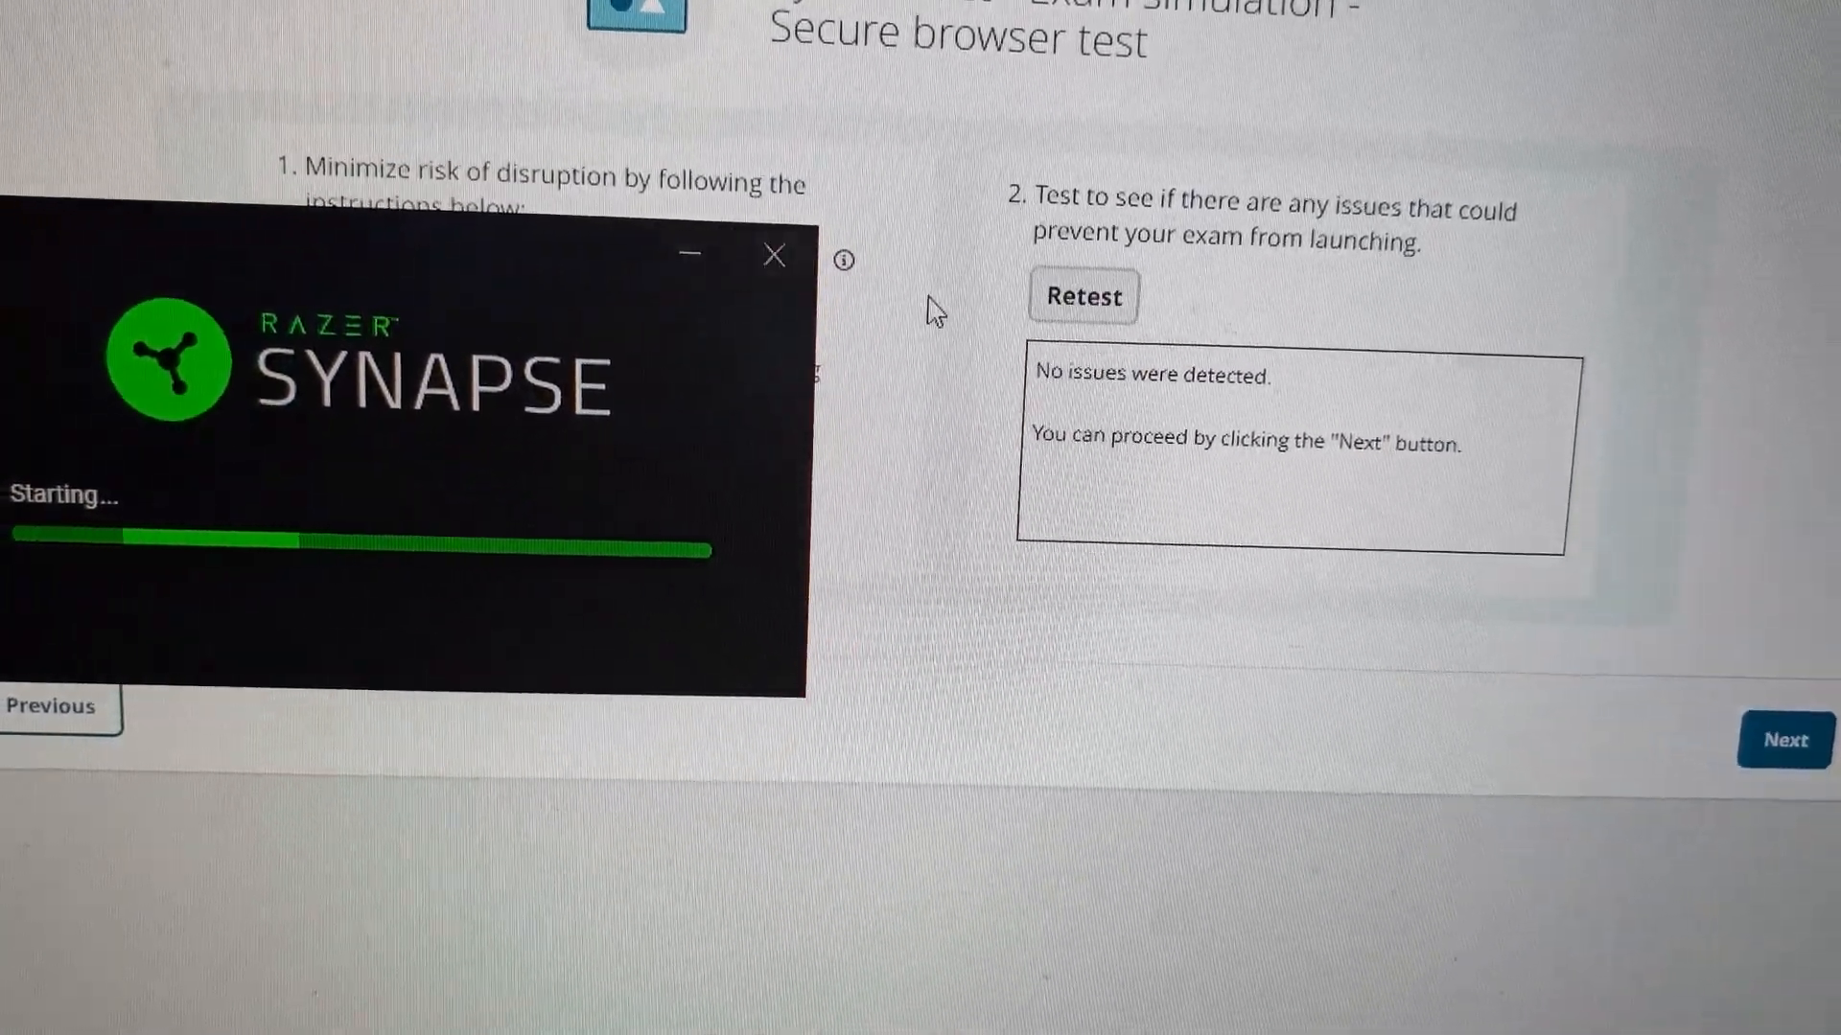
{"action": "left_click", "coordinate": [1090, 310]}
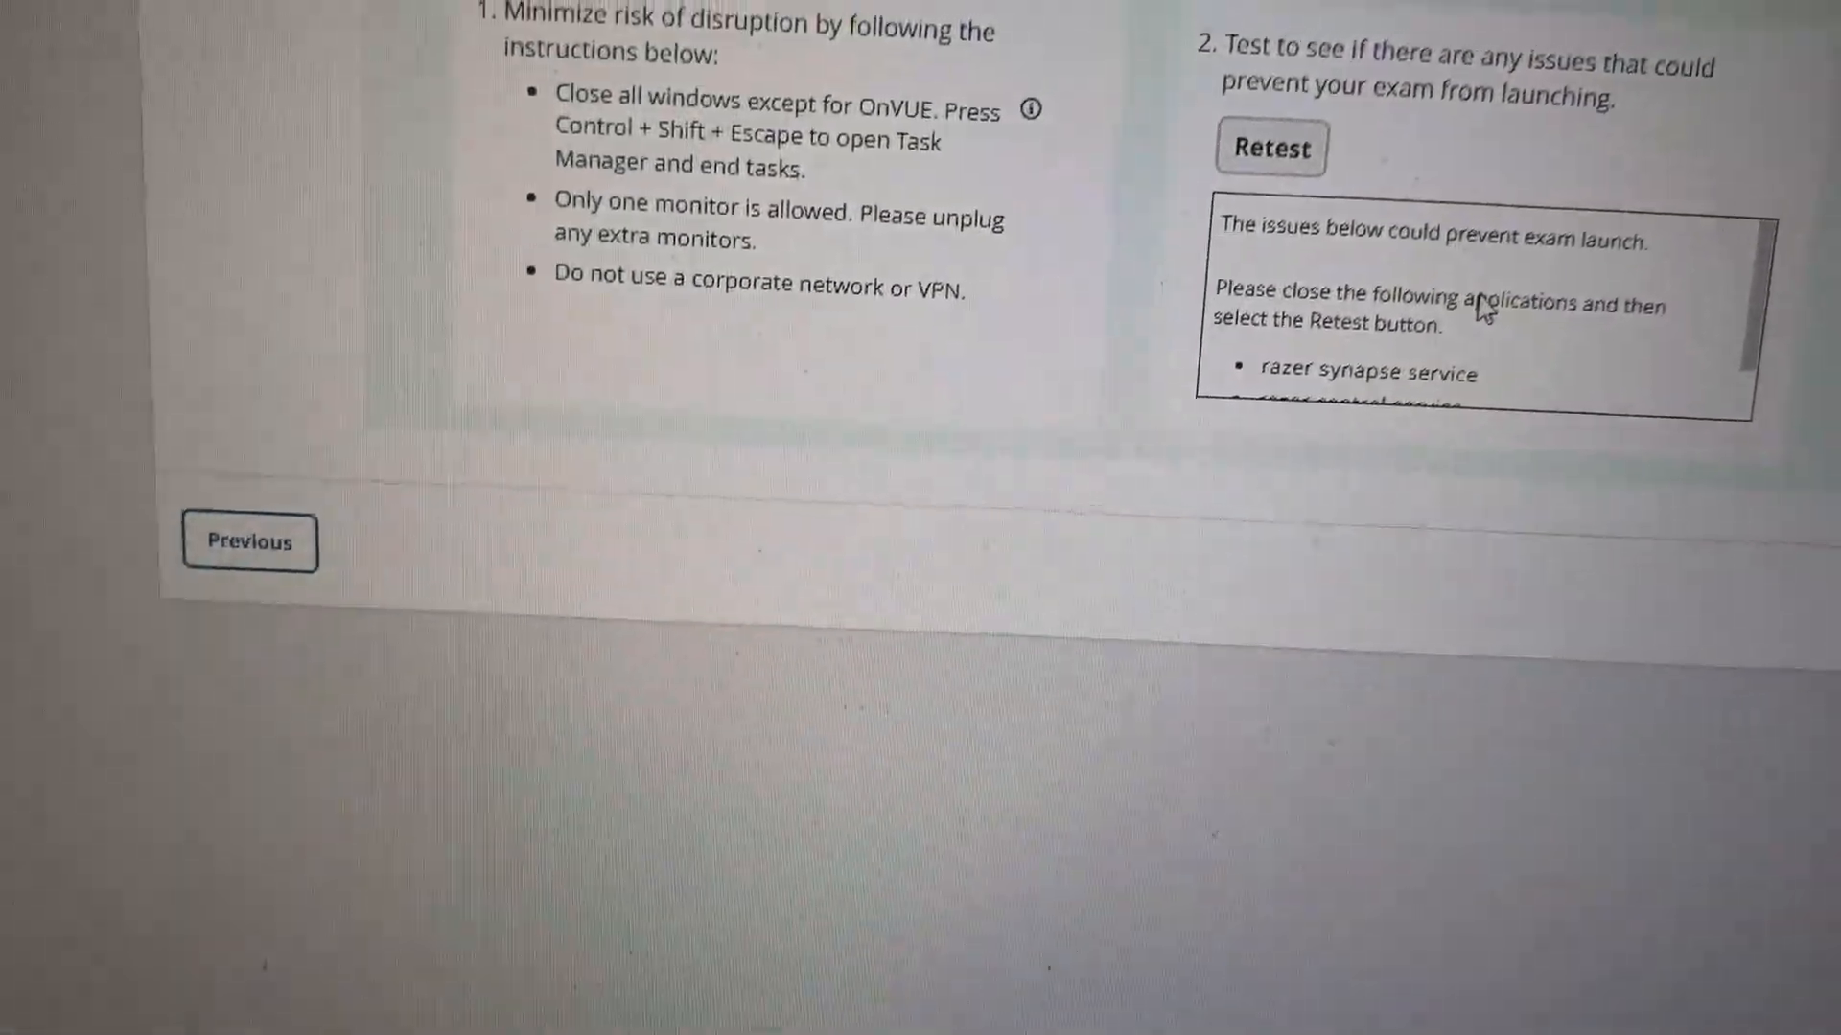
{"action": "scroll", "coordinate": [1485, 311], "scroll_direction": "down", "scroll_amount": 1}
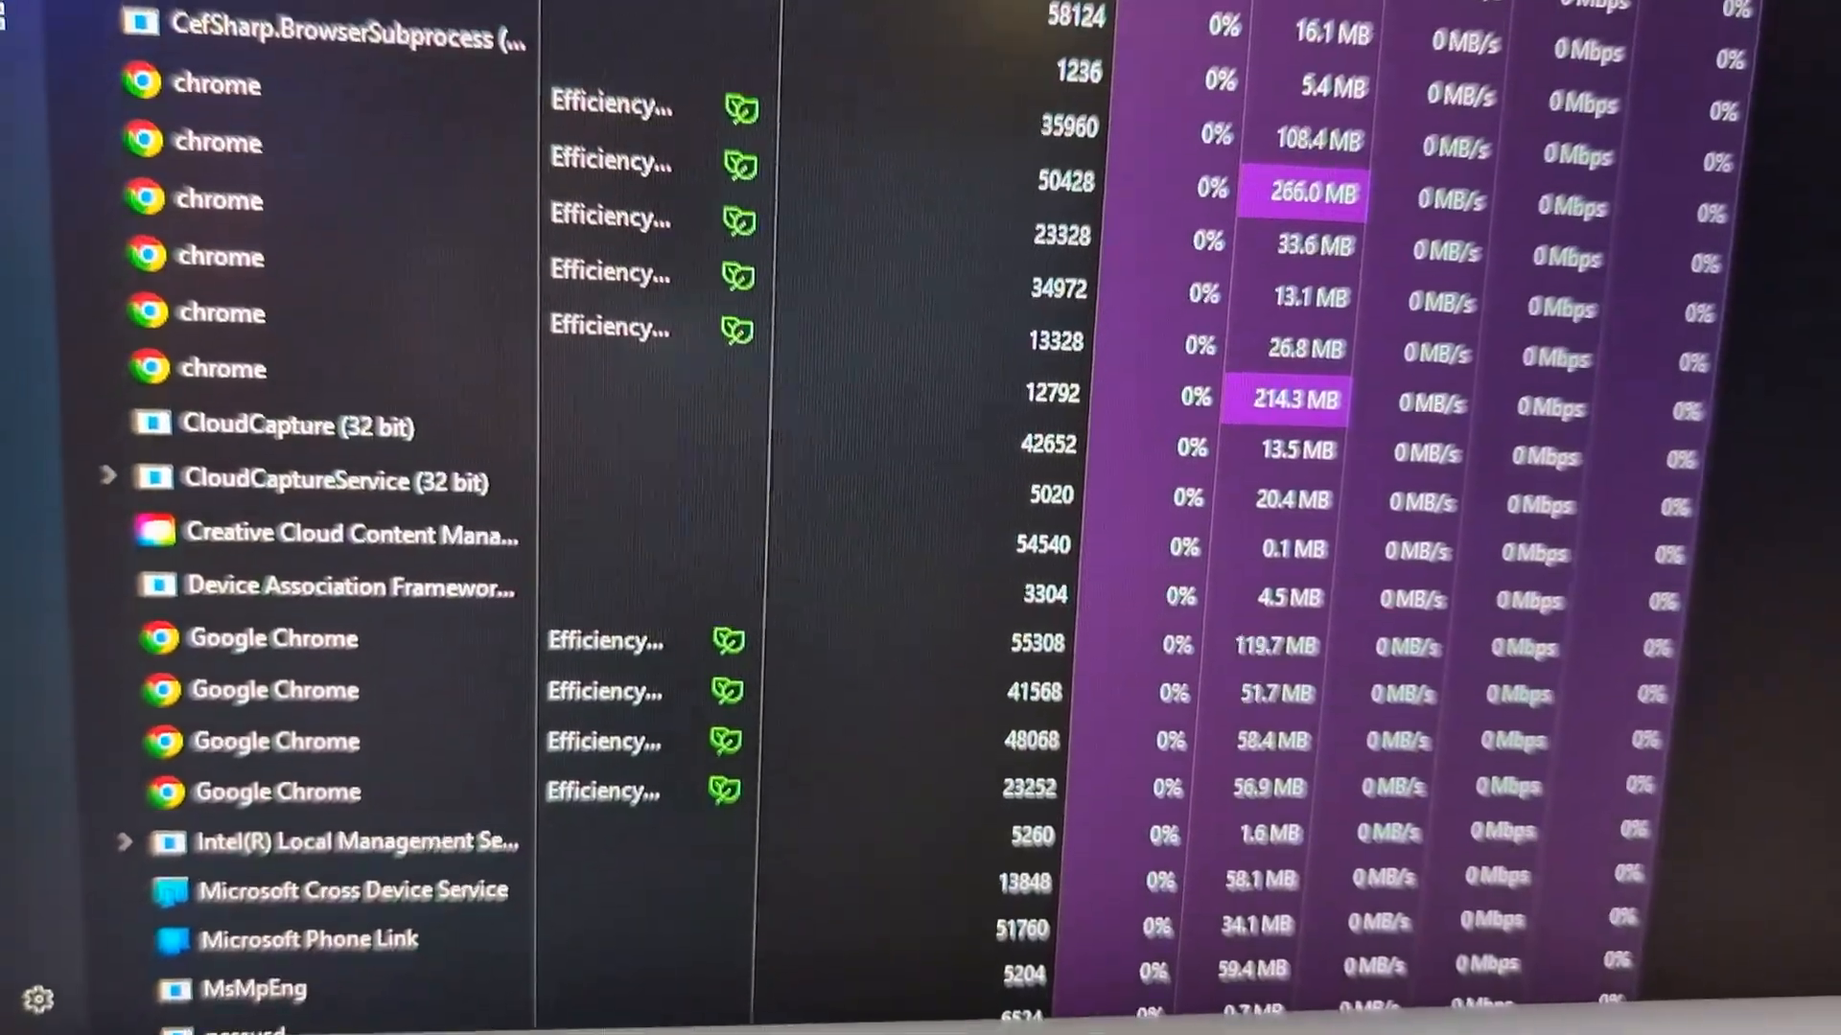
{"action": "scroll", "coordinate": [921, 519], "scroll_direction": "up", "scroll_amount": 5}
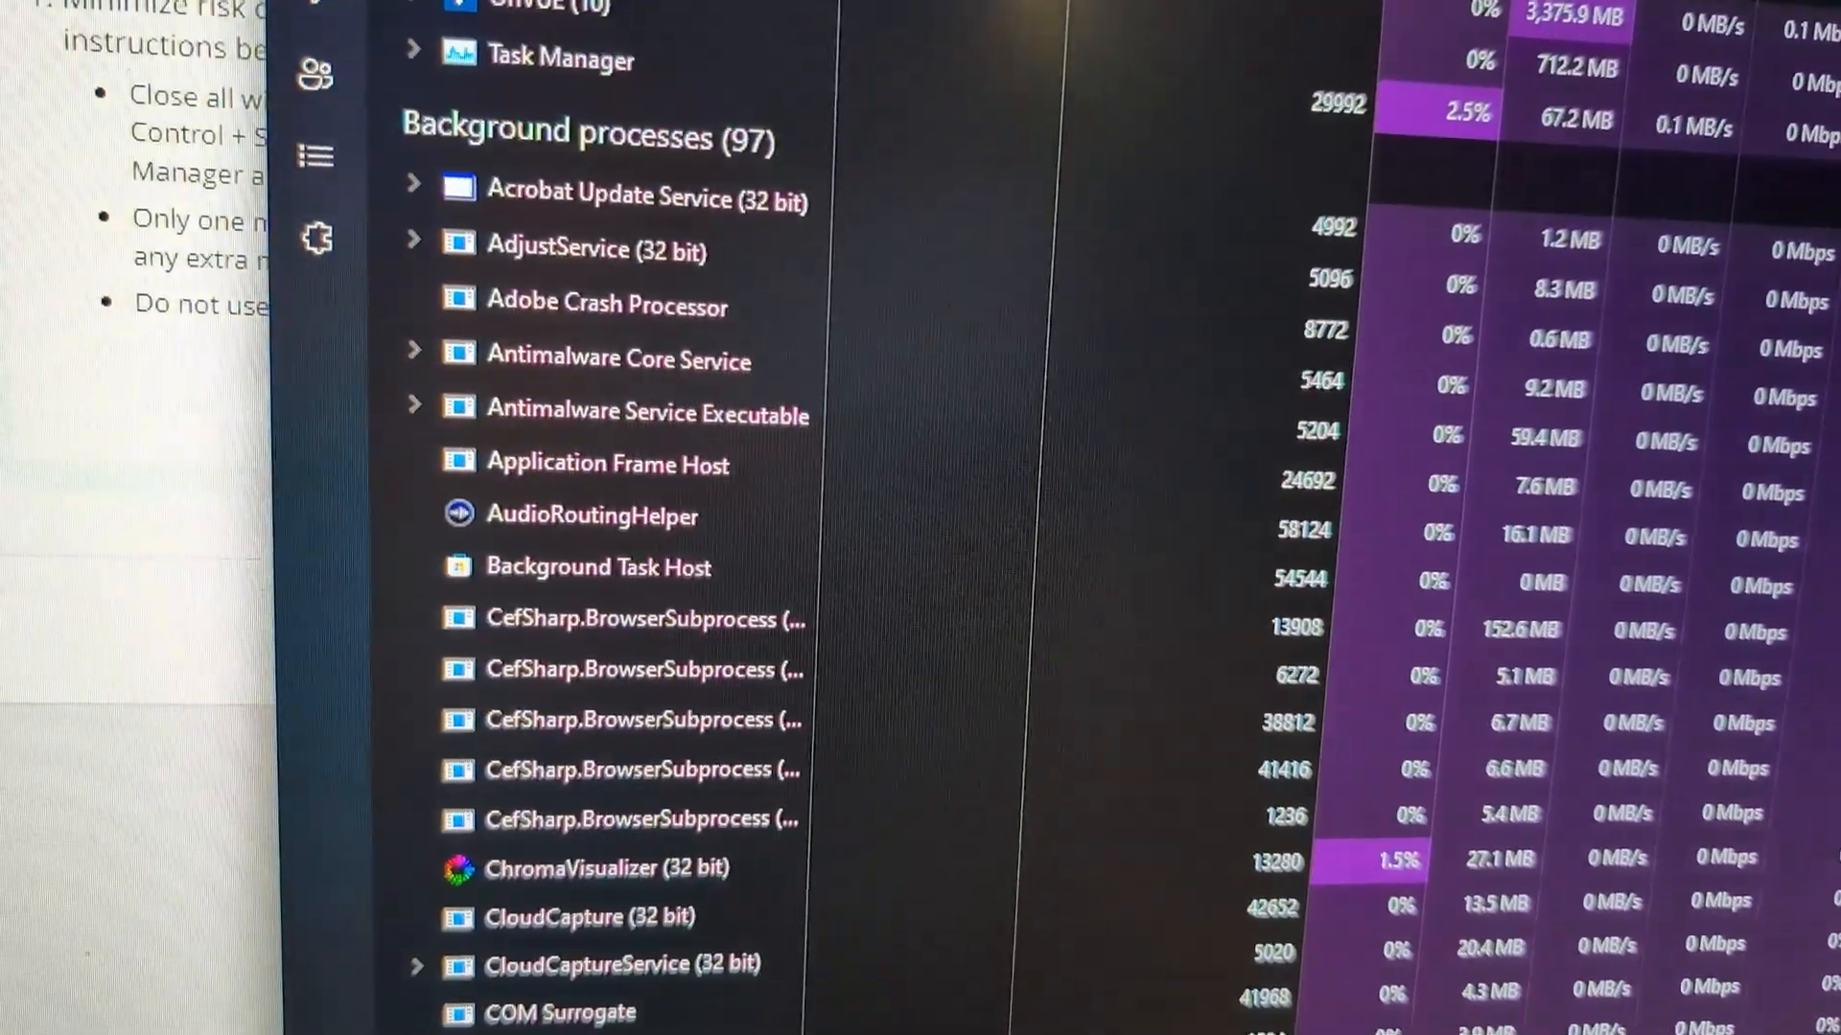
{"action": "scroll", "coordinate": [921, 576], "scroll_direction": "down", "scroll_amount": 10}
{"action": "scroll", "coordinate": [920, 575], "scroll_direction": "down", "scroll_amount": 5}
{"action": "scroll", "coordinate": [921, 431], "scroll_direction": "up", "scroll_amount": 10}
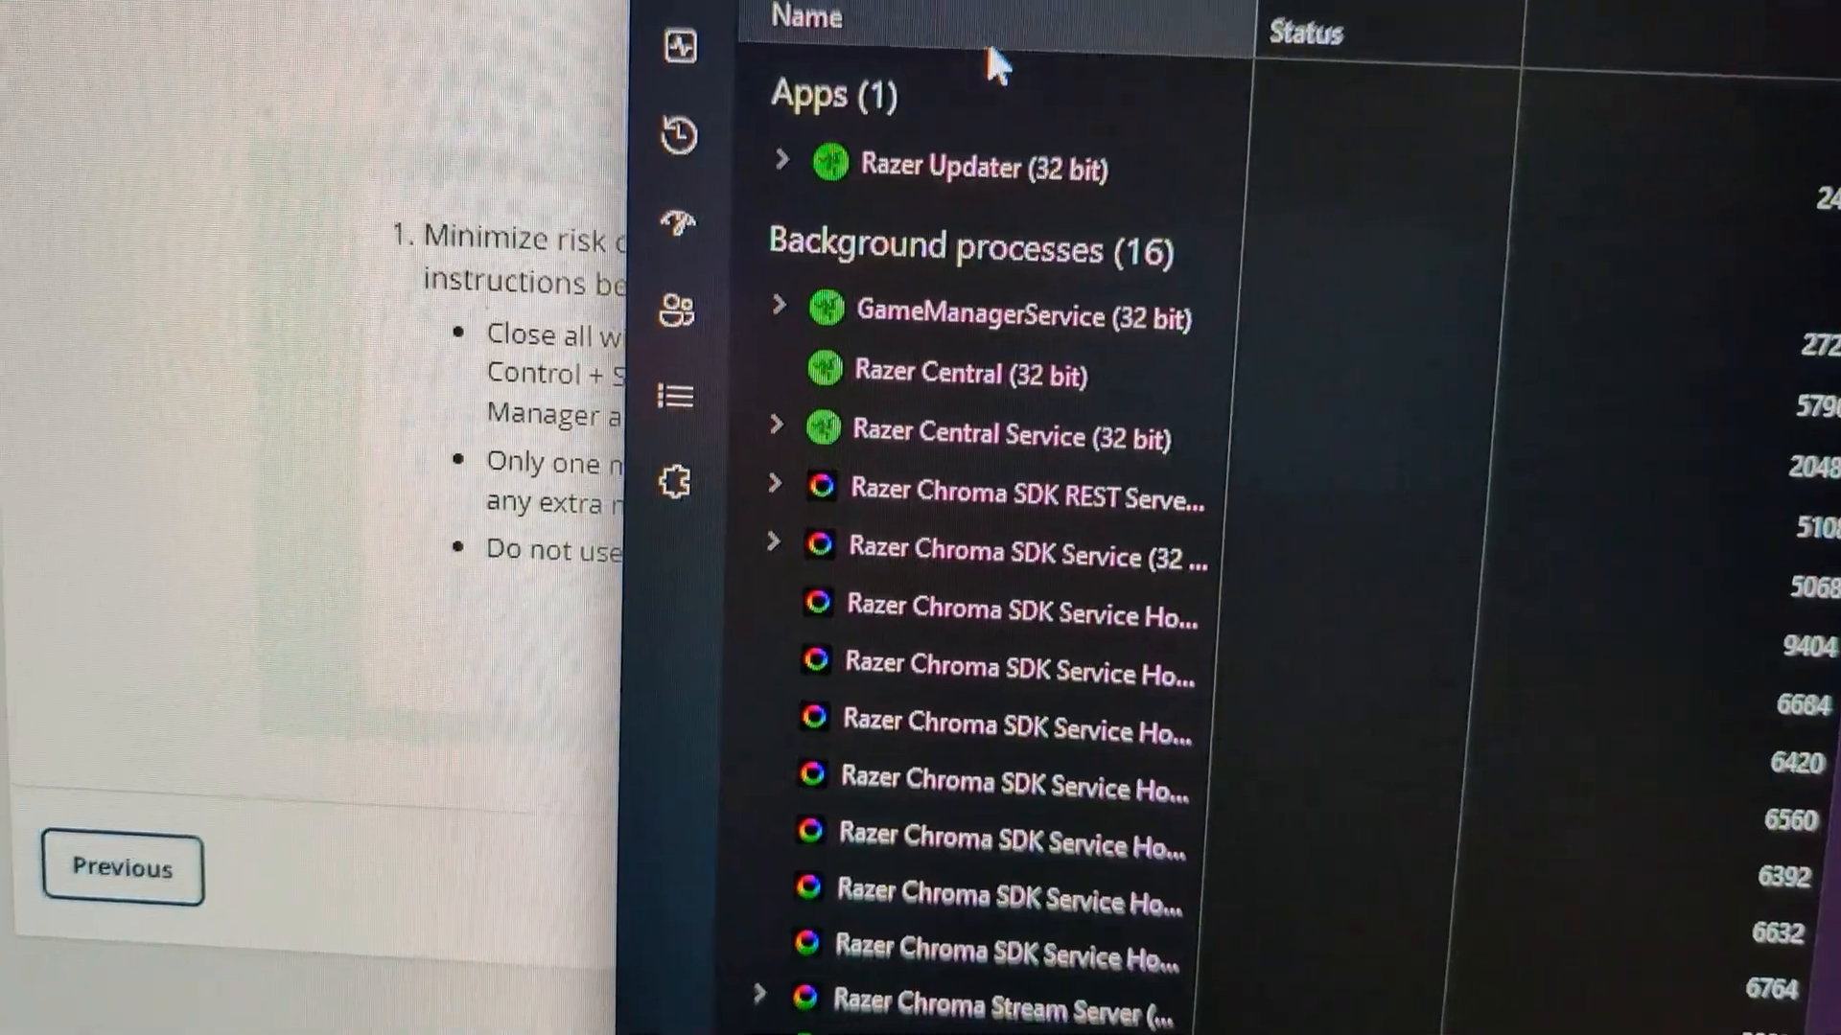
Step: End the GameManagerService process, close Task Manager with Alt+F4, and rerun the secure browser check
{"action": "right_click", "coordinate": [1021, 317]}
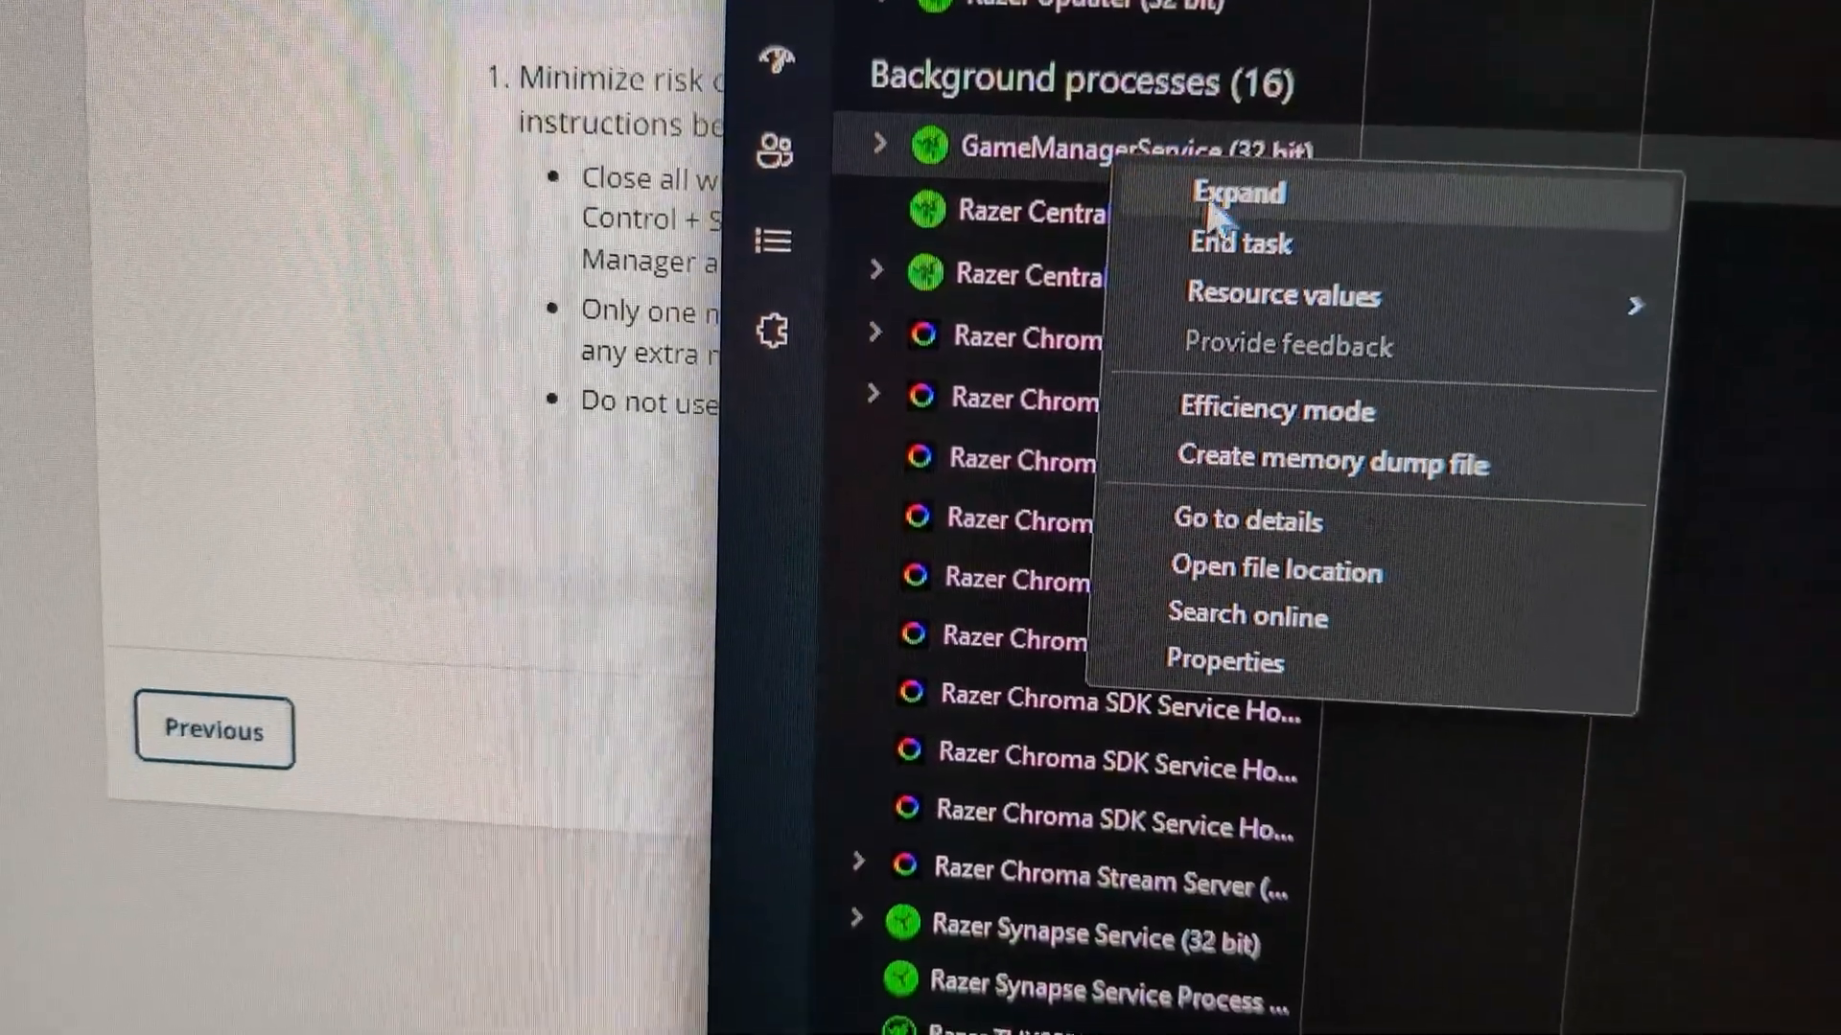
{"action": "left_click", "coordinate": [1238, 242]}
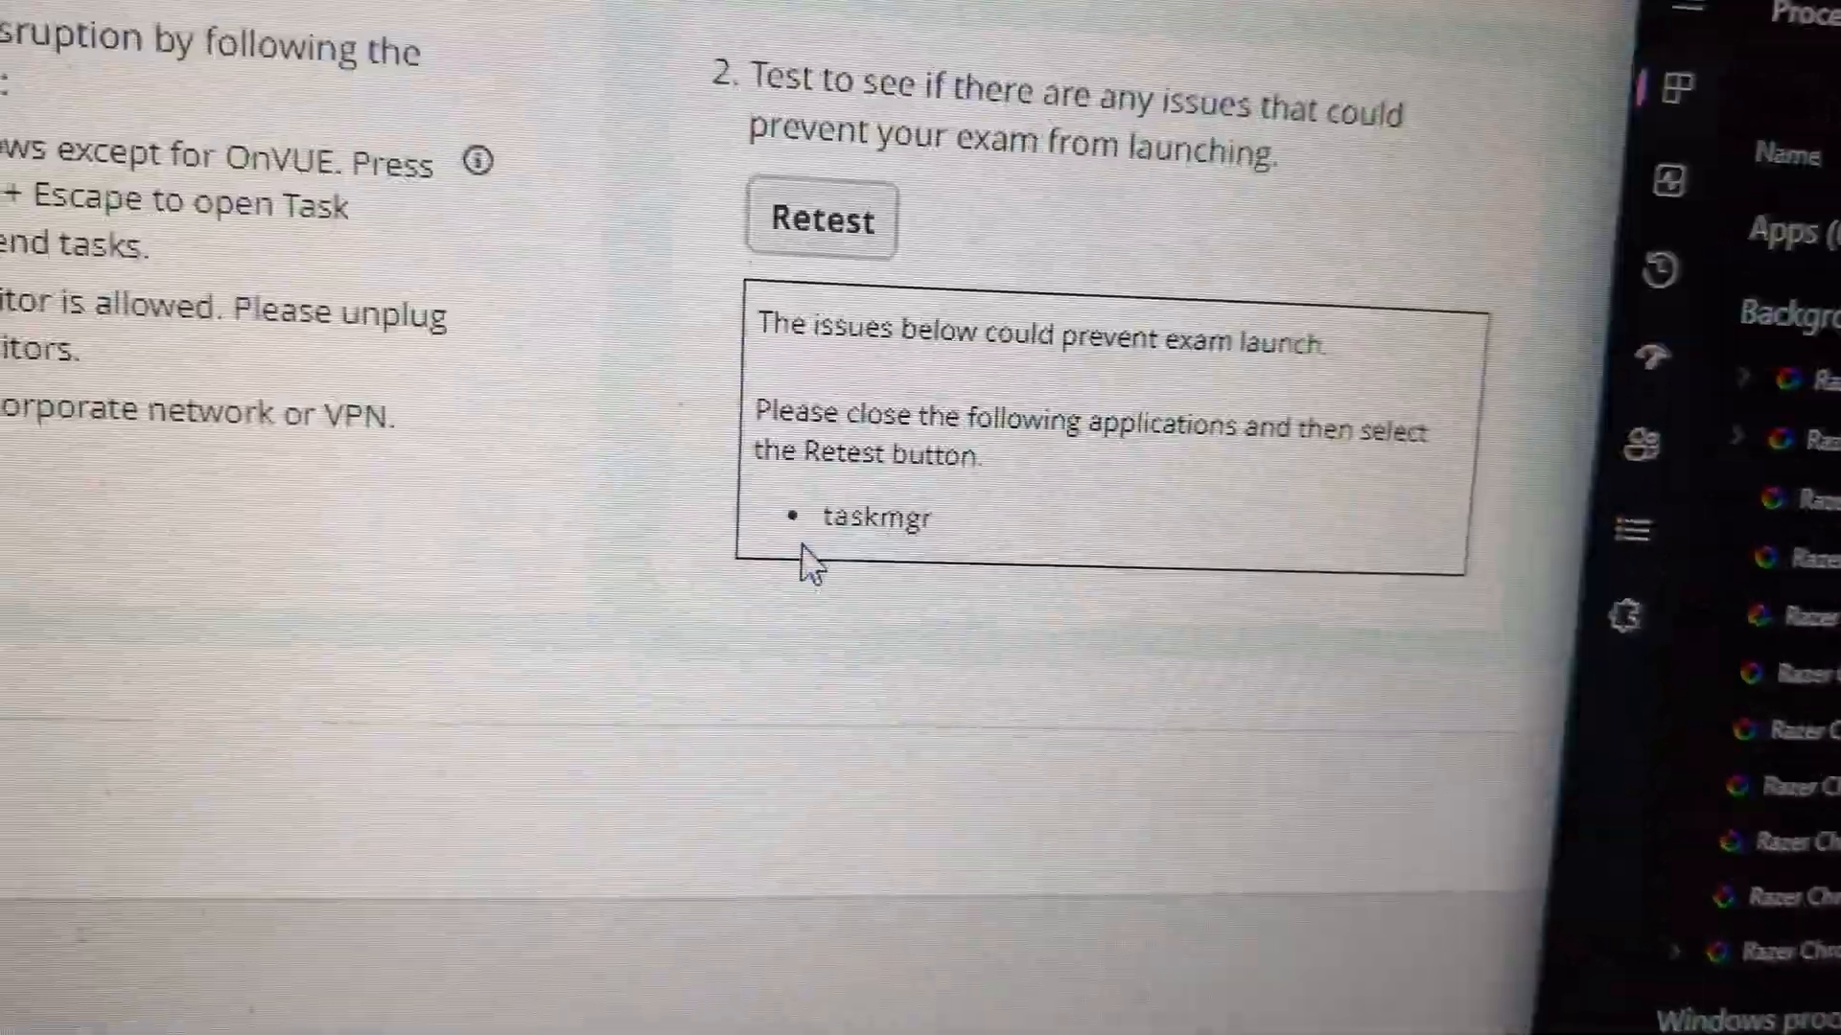
{"action": "left_click_drag", "start_coordinate": [1769, 12], "coordinate": [1468, 14]}
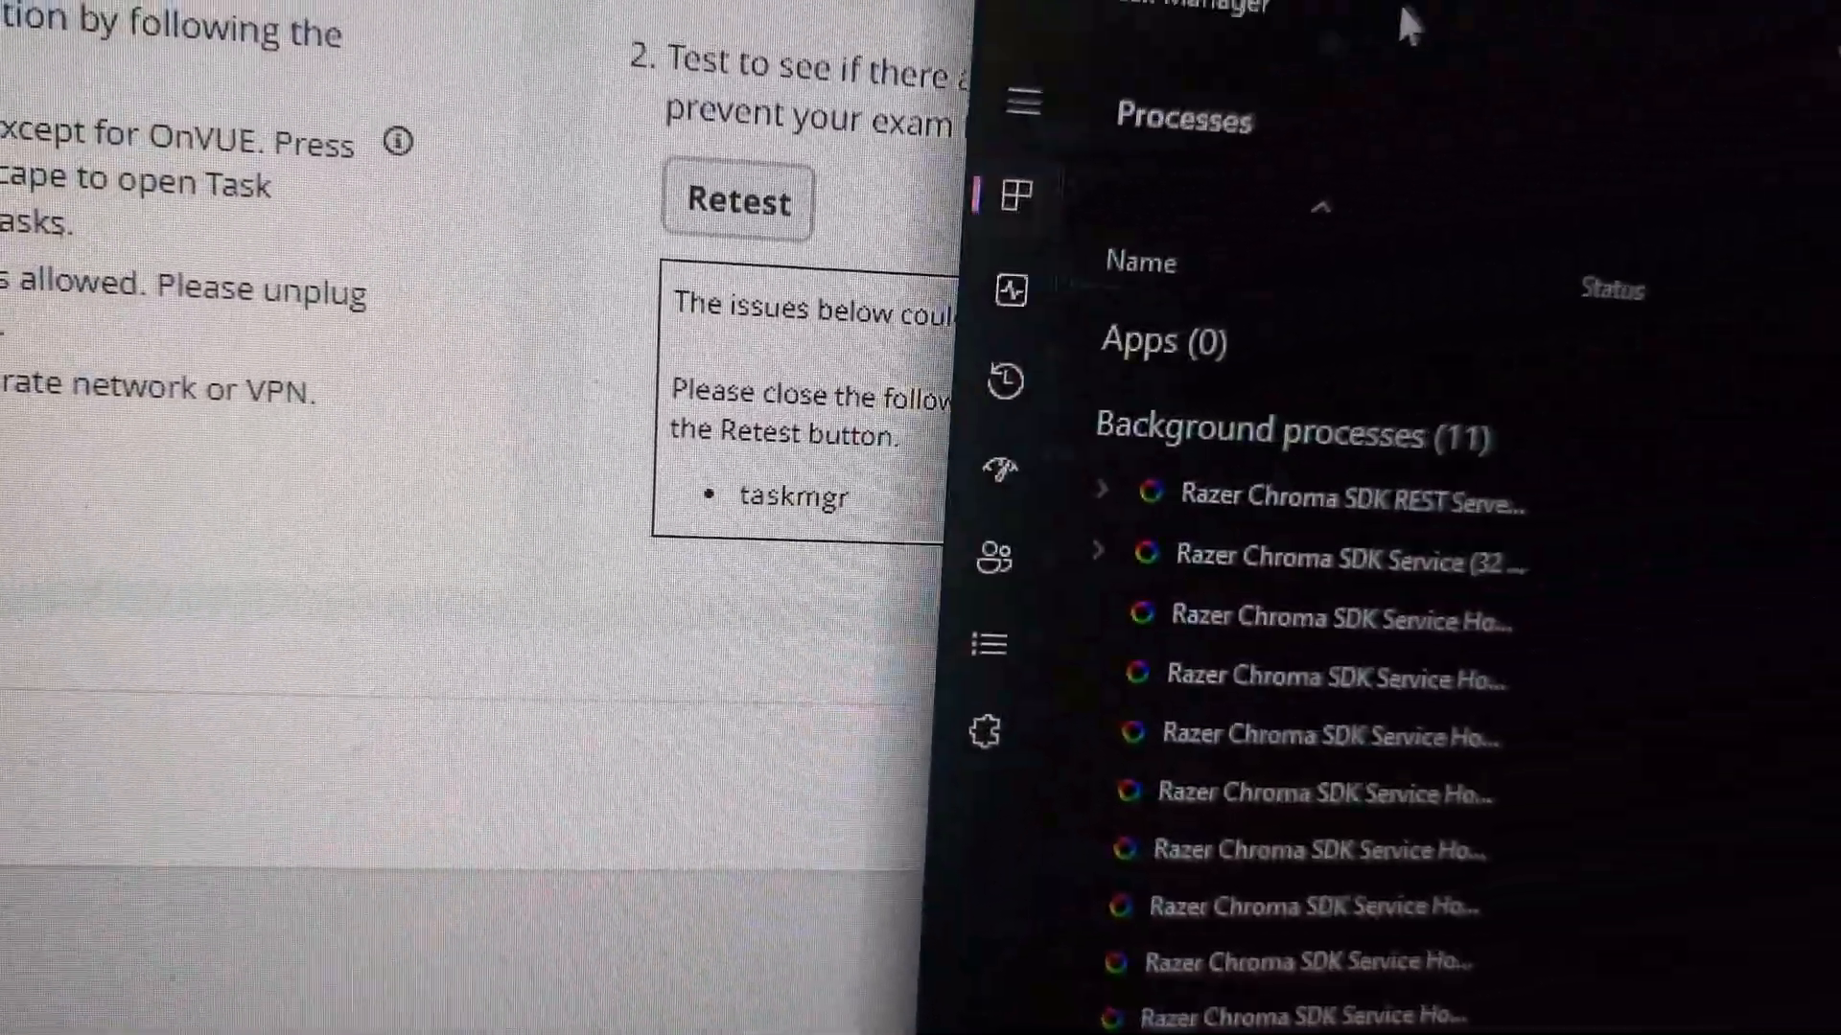
{"action": "key", "text": "alt+F4"}
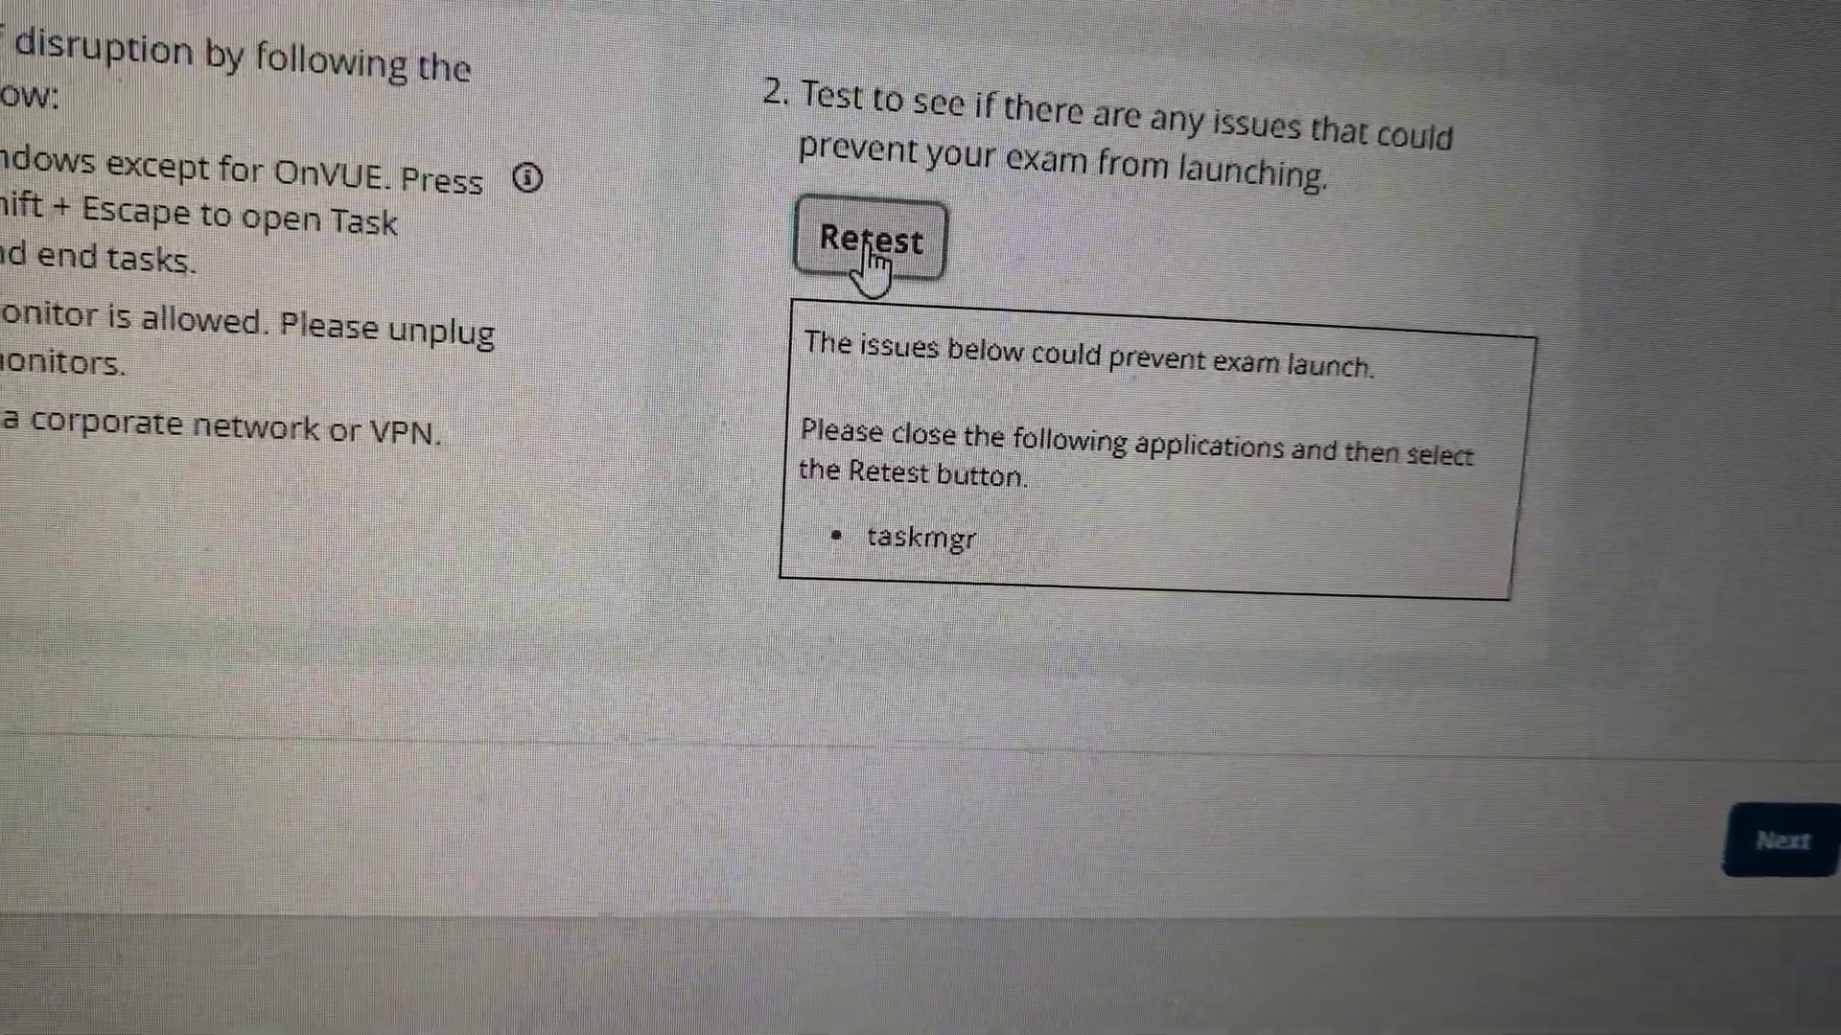
{"action": "left_click", "coordinate": [732, 204]}
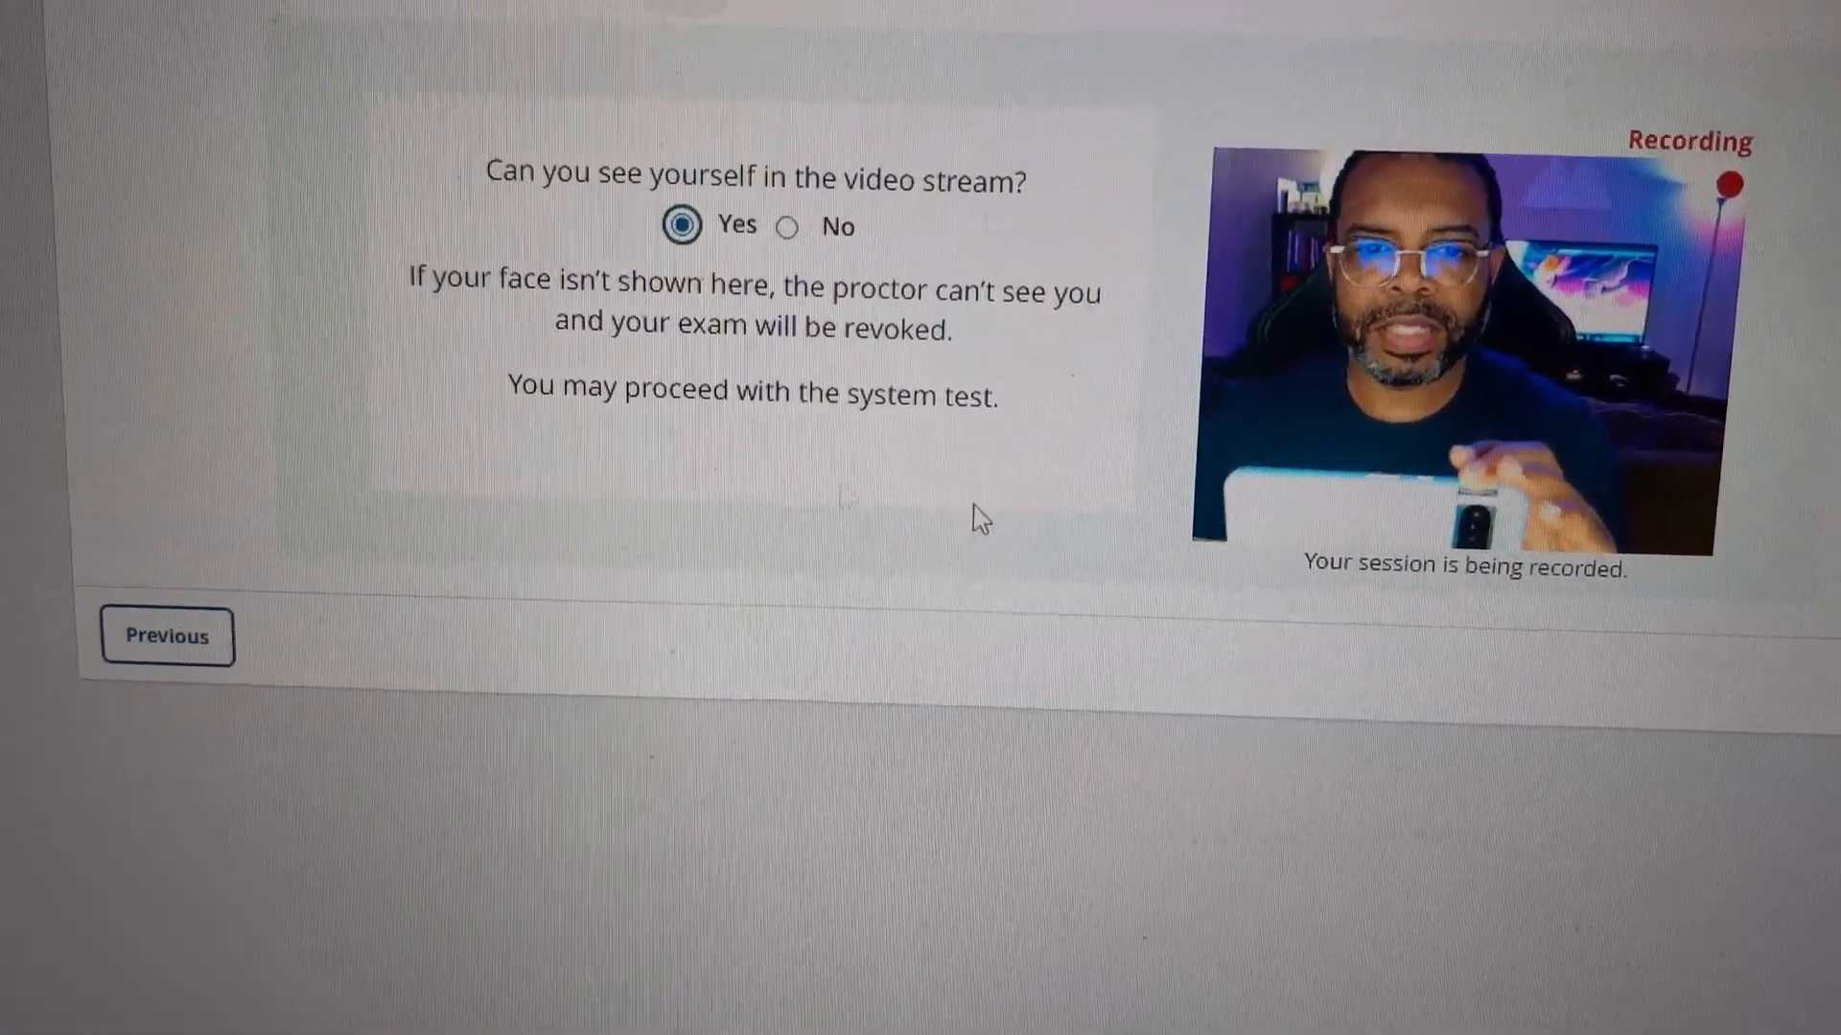
Step: Confirm the video stream check with Enter to launch the exam simulation
{"action": "key", "text": "Return"}
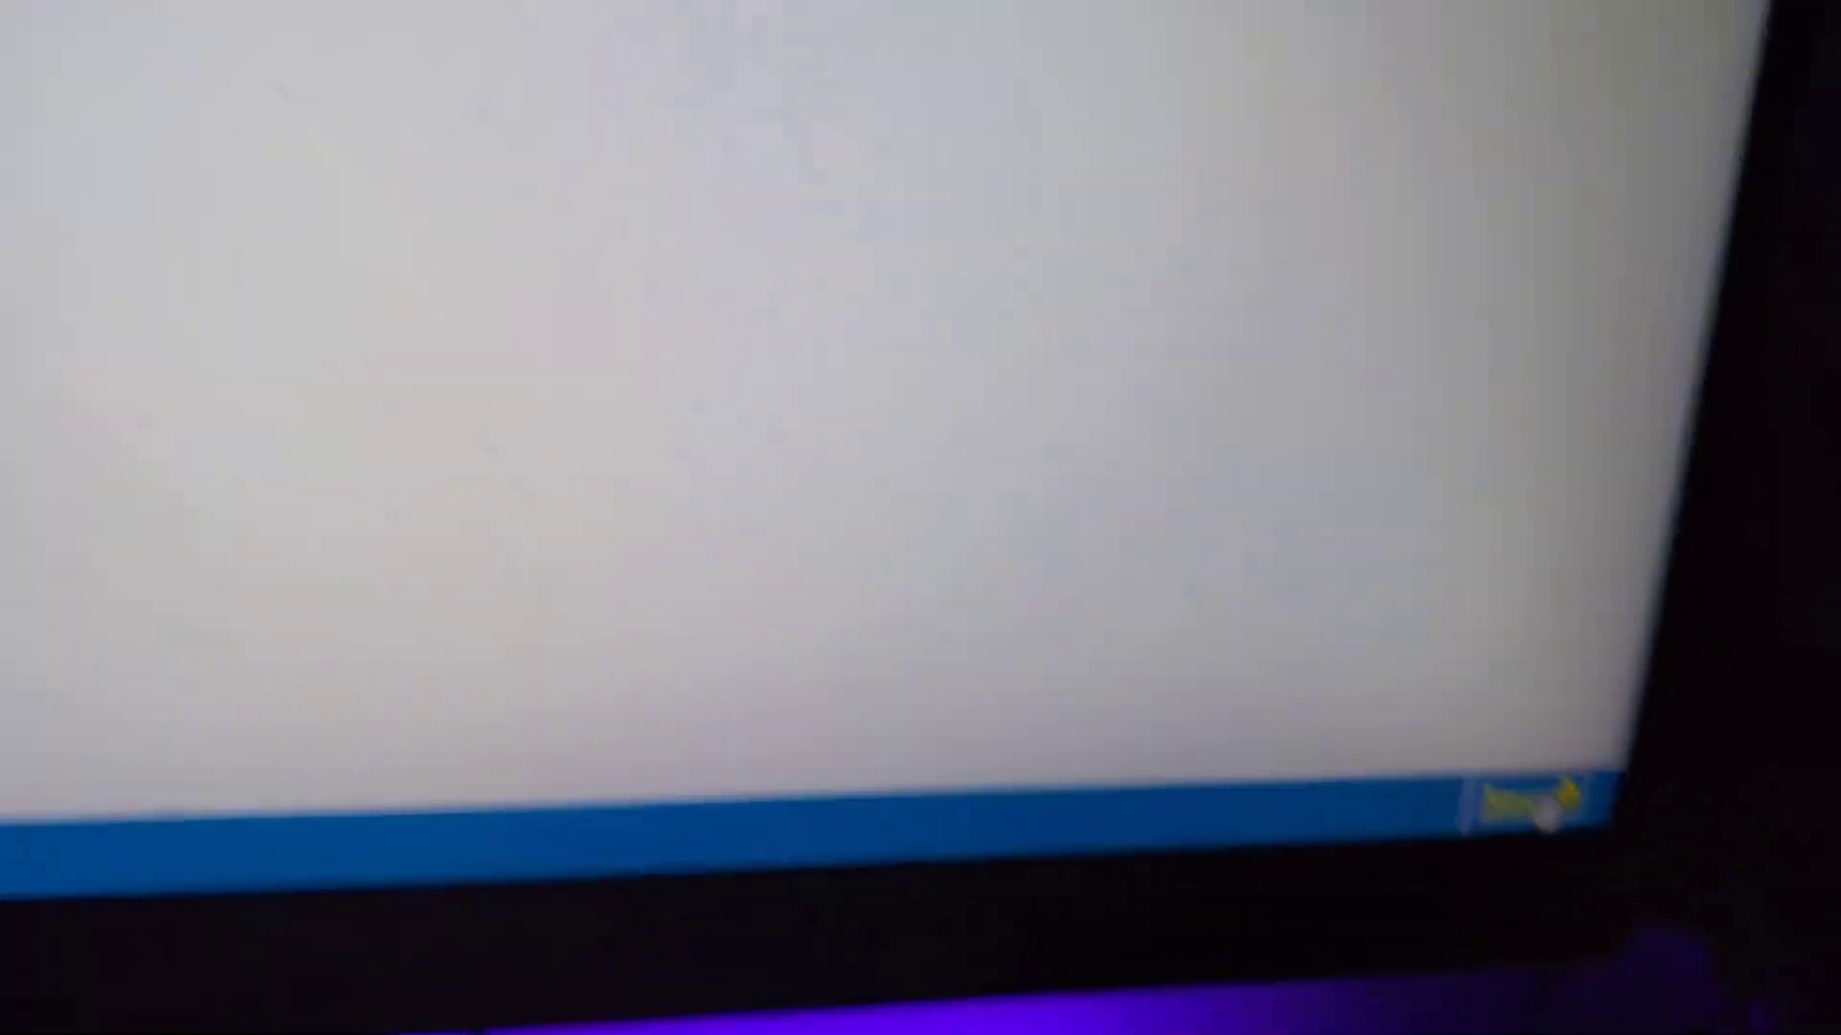
Step: Tick all five exam-day commitments: computer/network, clean desk and ID, webcam view, phone away, no reading aloud
{"action": "left_click", "coordinate": [1381, 612]}
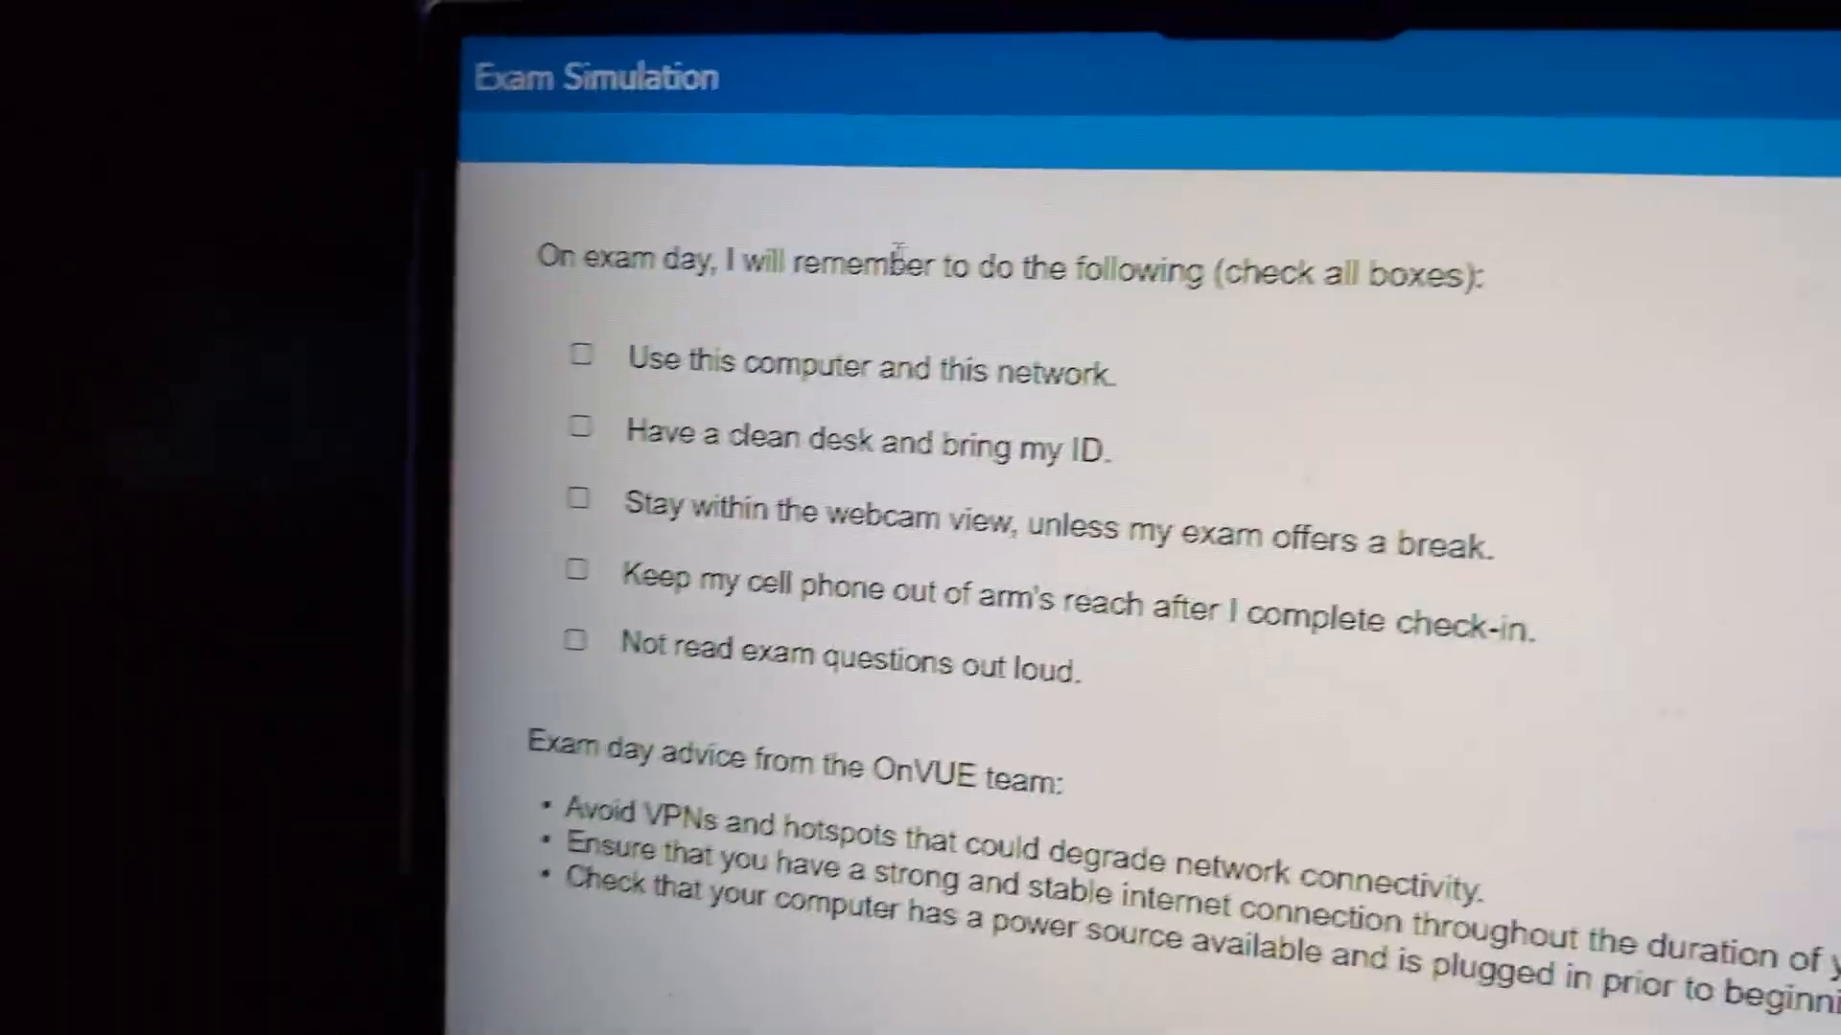
{"action": "left_click", "coordinate": [734, 345]}
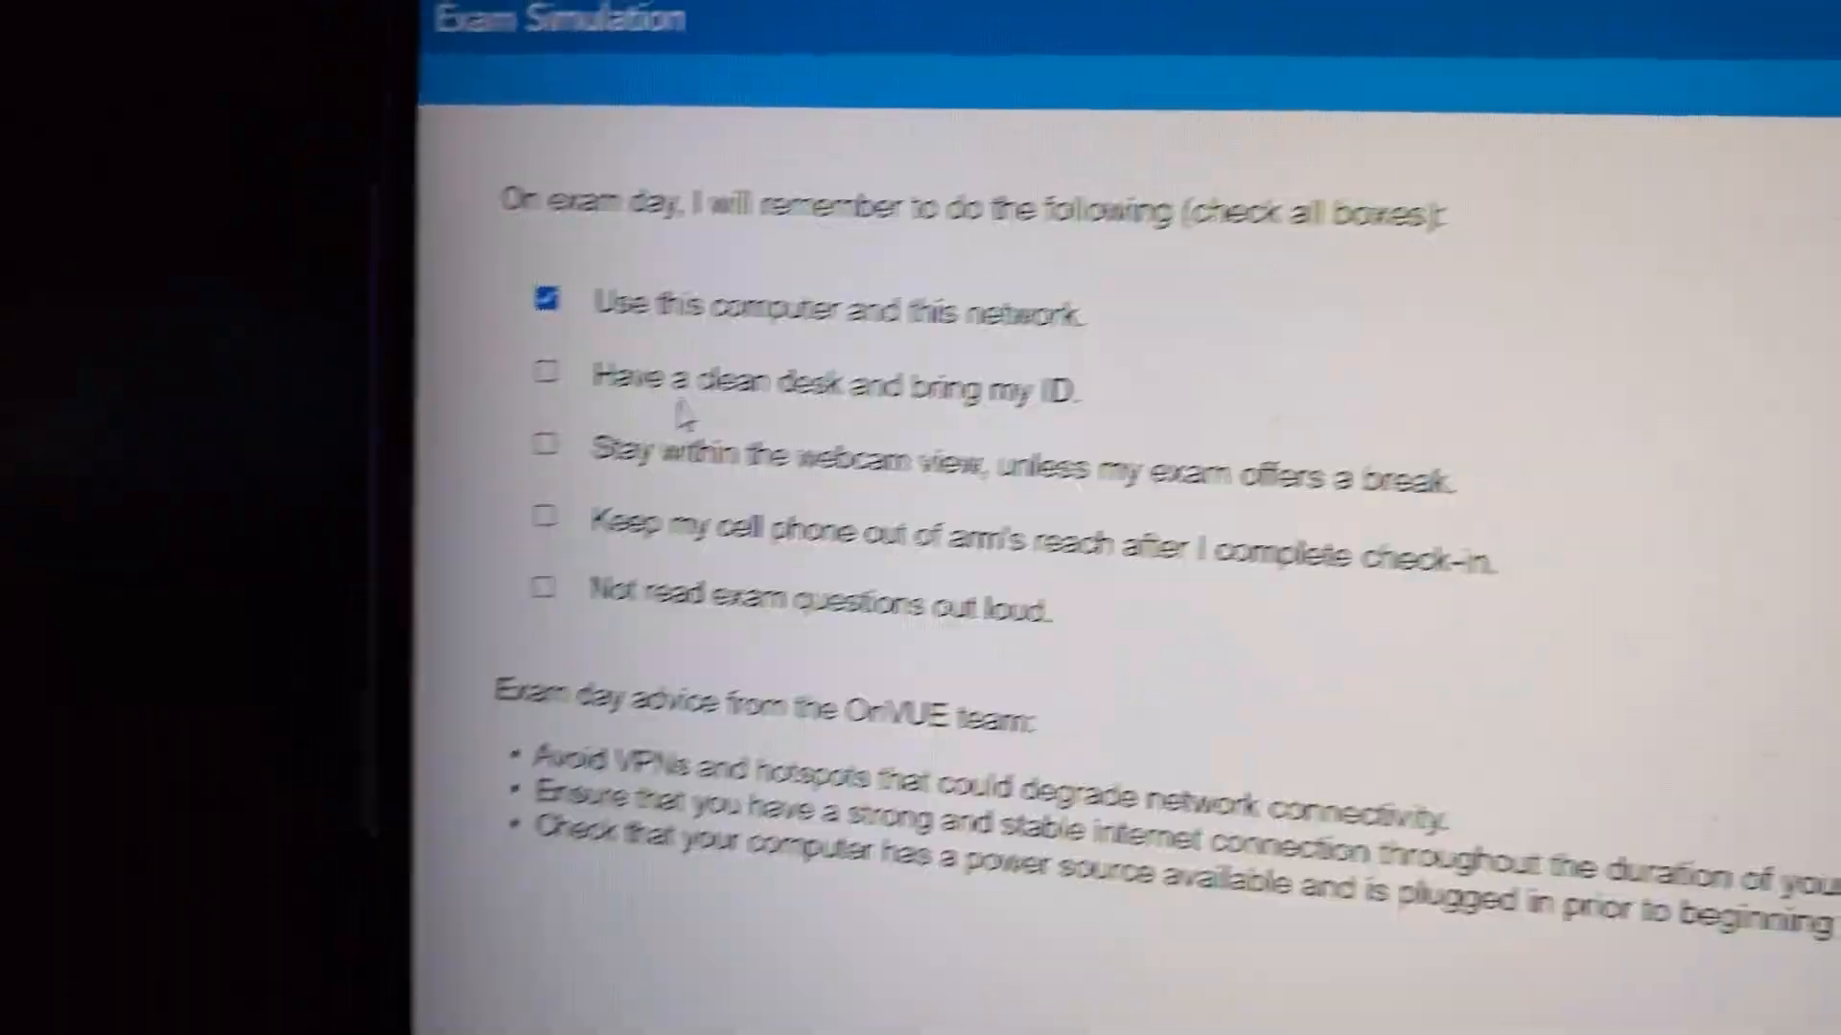
{"action": "left_click", "coordinate": [684, 433]}
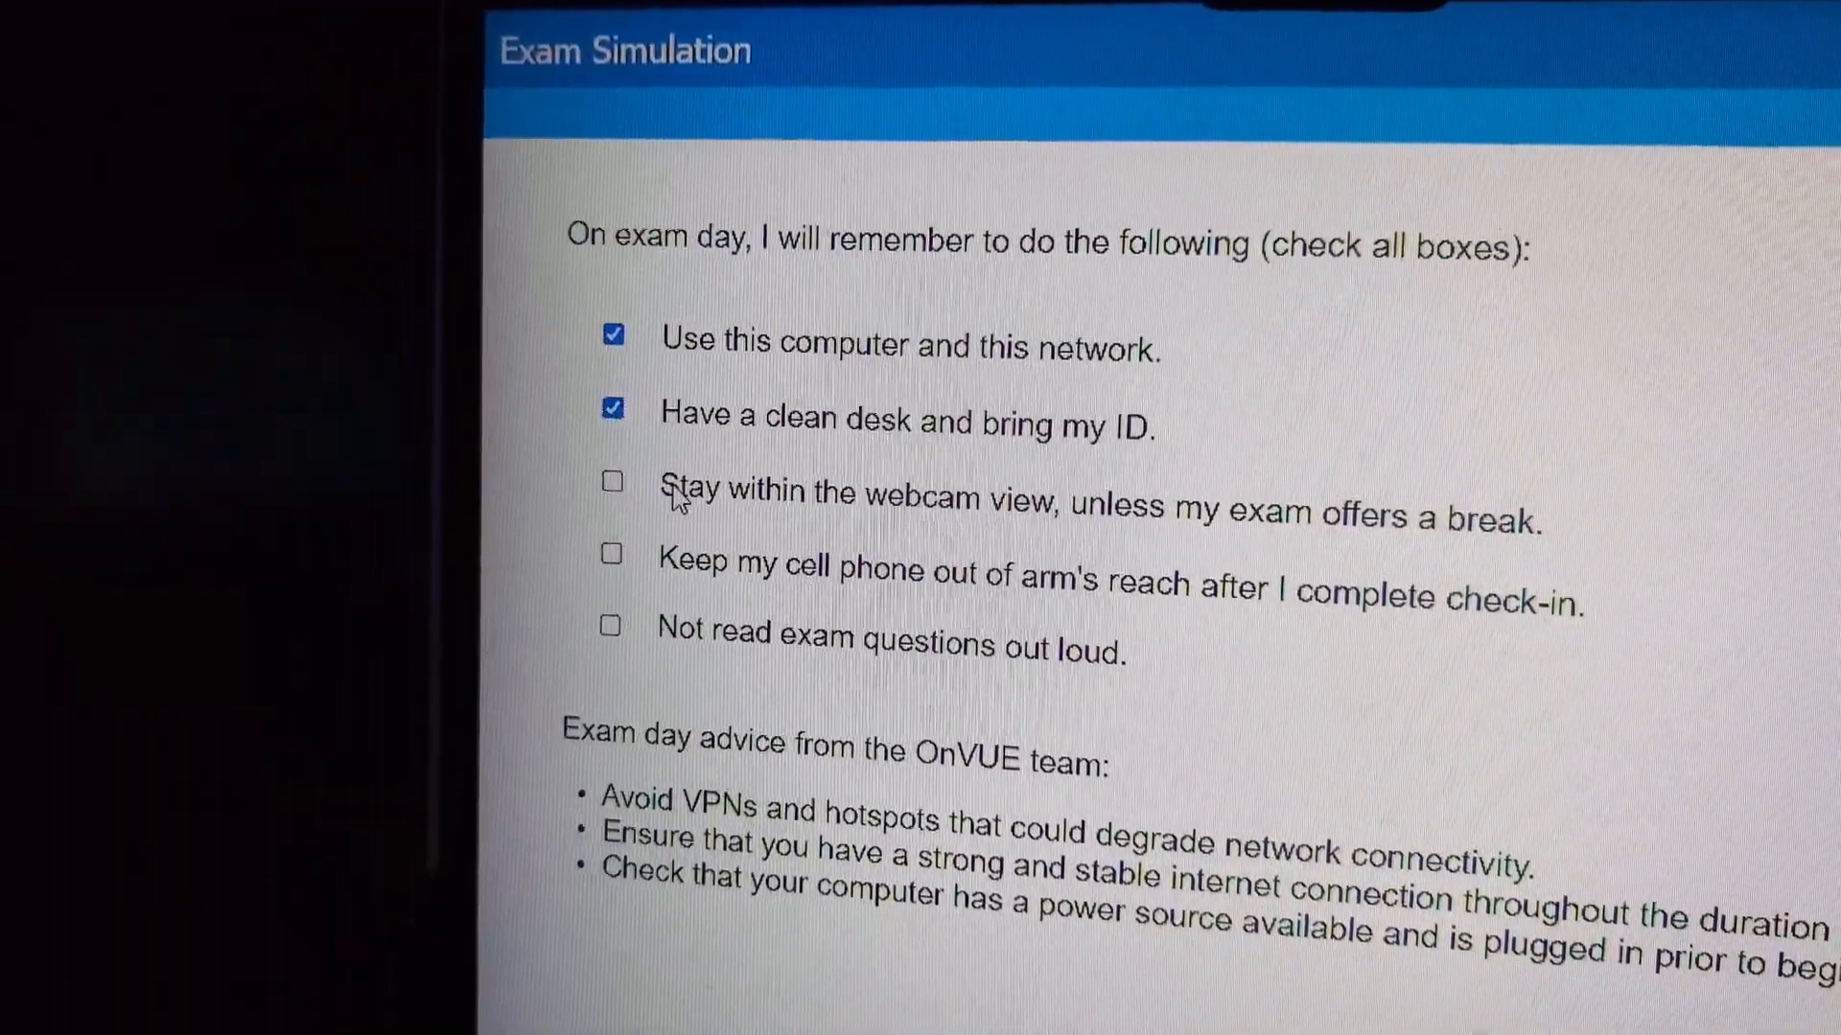
{"action": "left_click", "coordinate": [621, 492]}
{"action": "left_click", "coordinate": [606, 544]}
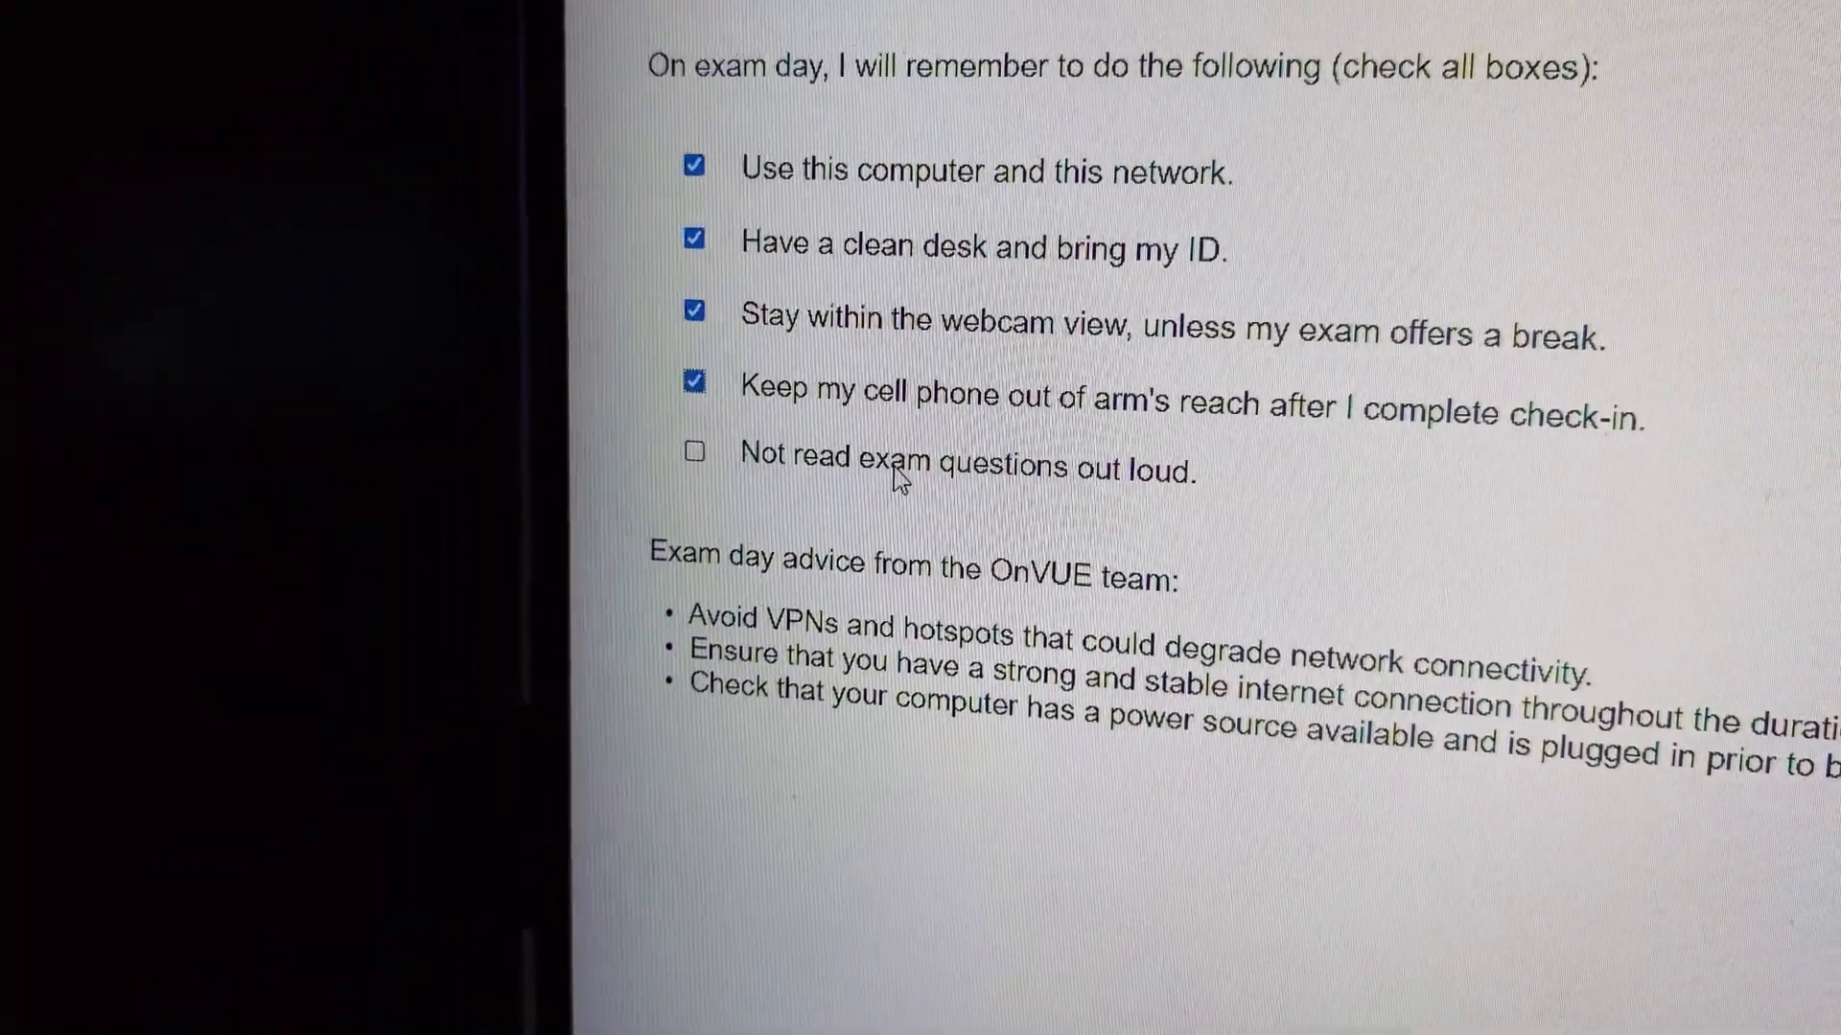
{"action": "left_click", "coordinate": [879, 517]}
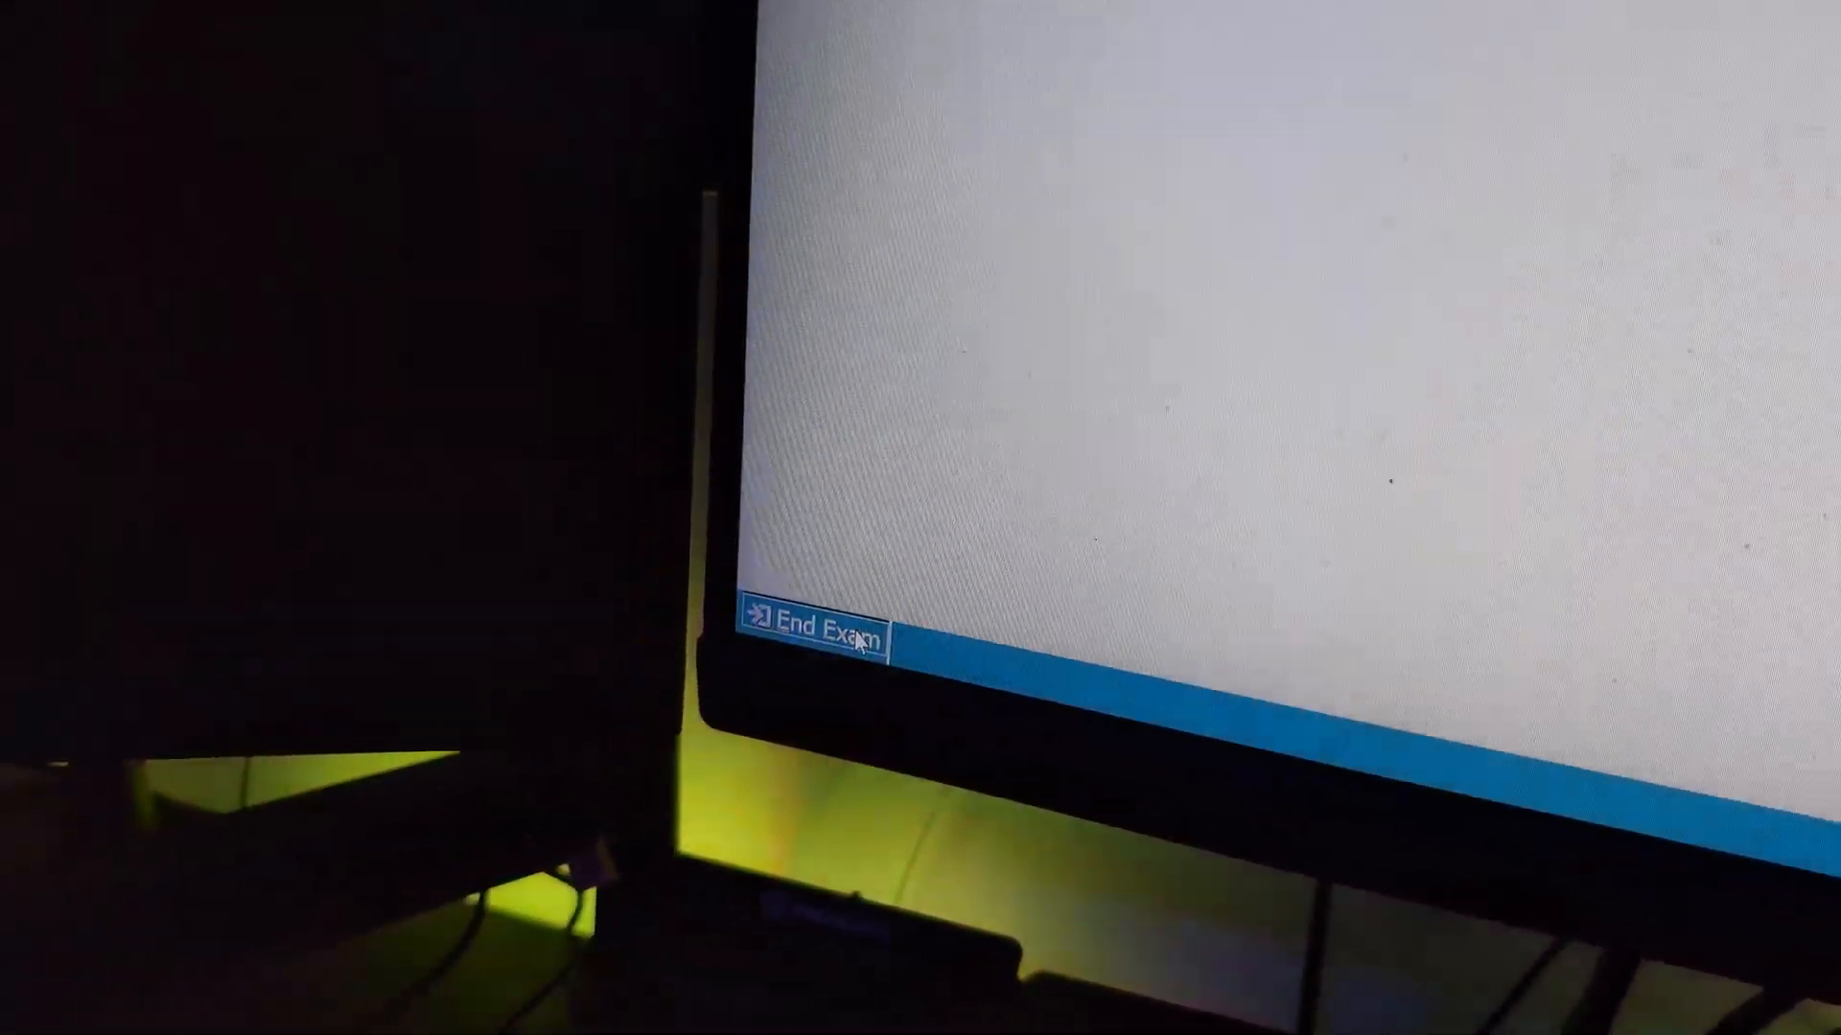
Step: End the exam simulation, close the secure browser, and dismiss the Congratulations dialog to exit OnVUE
{"action": "left_click", "coordinate": [853, 640]}
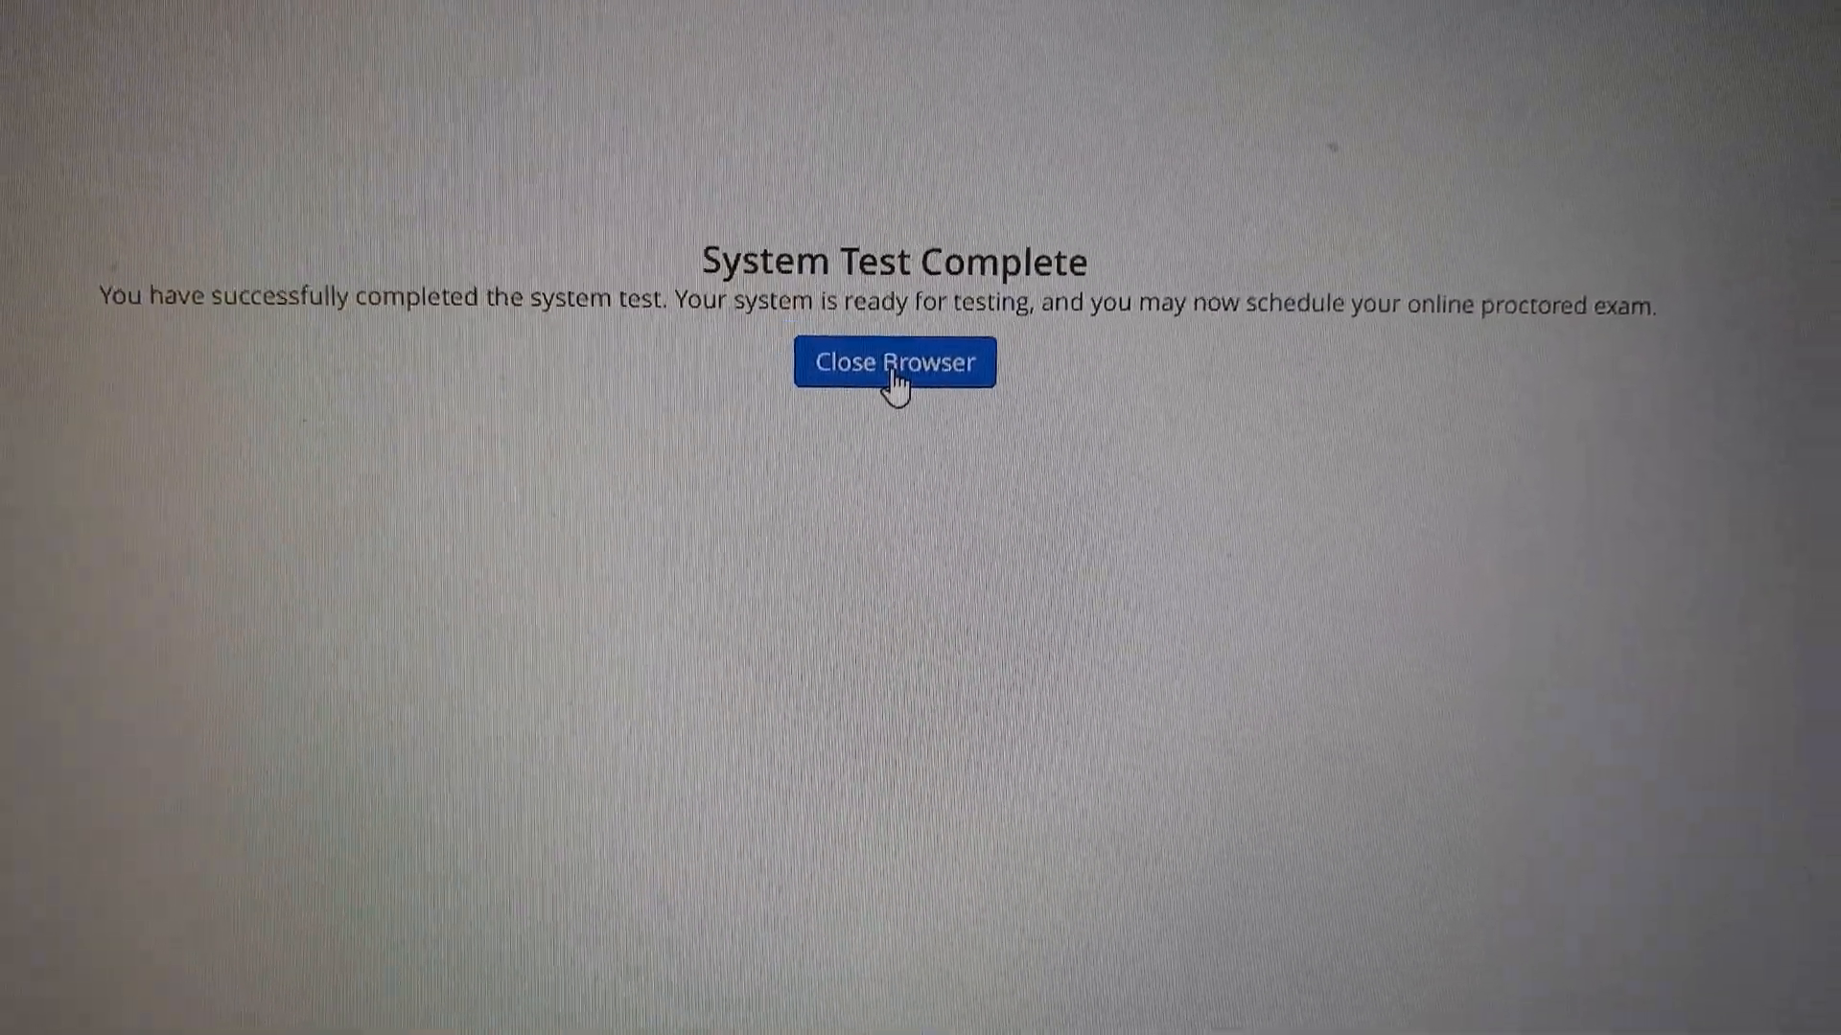
{"action": "left_click", "coordinate": [894, 378]}
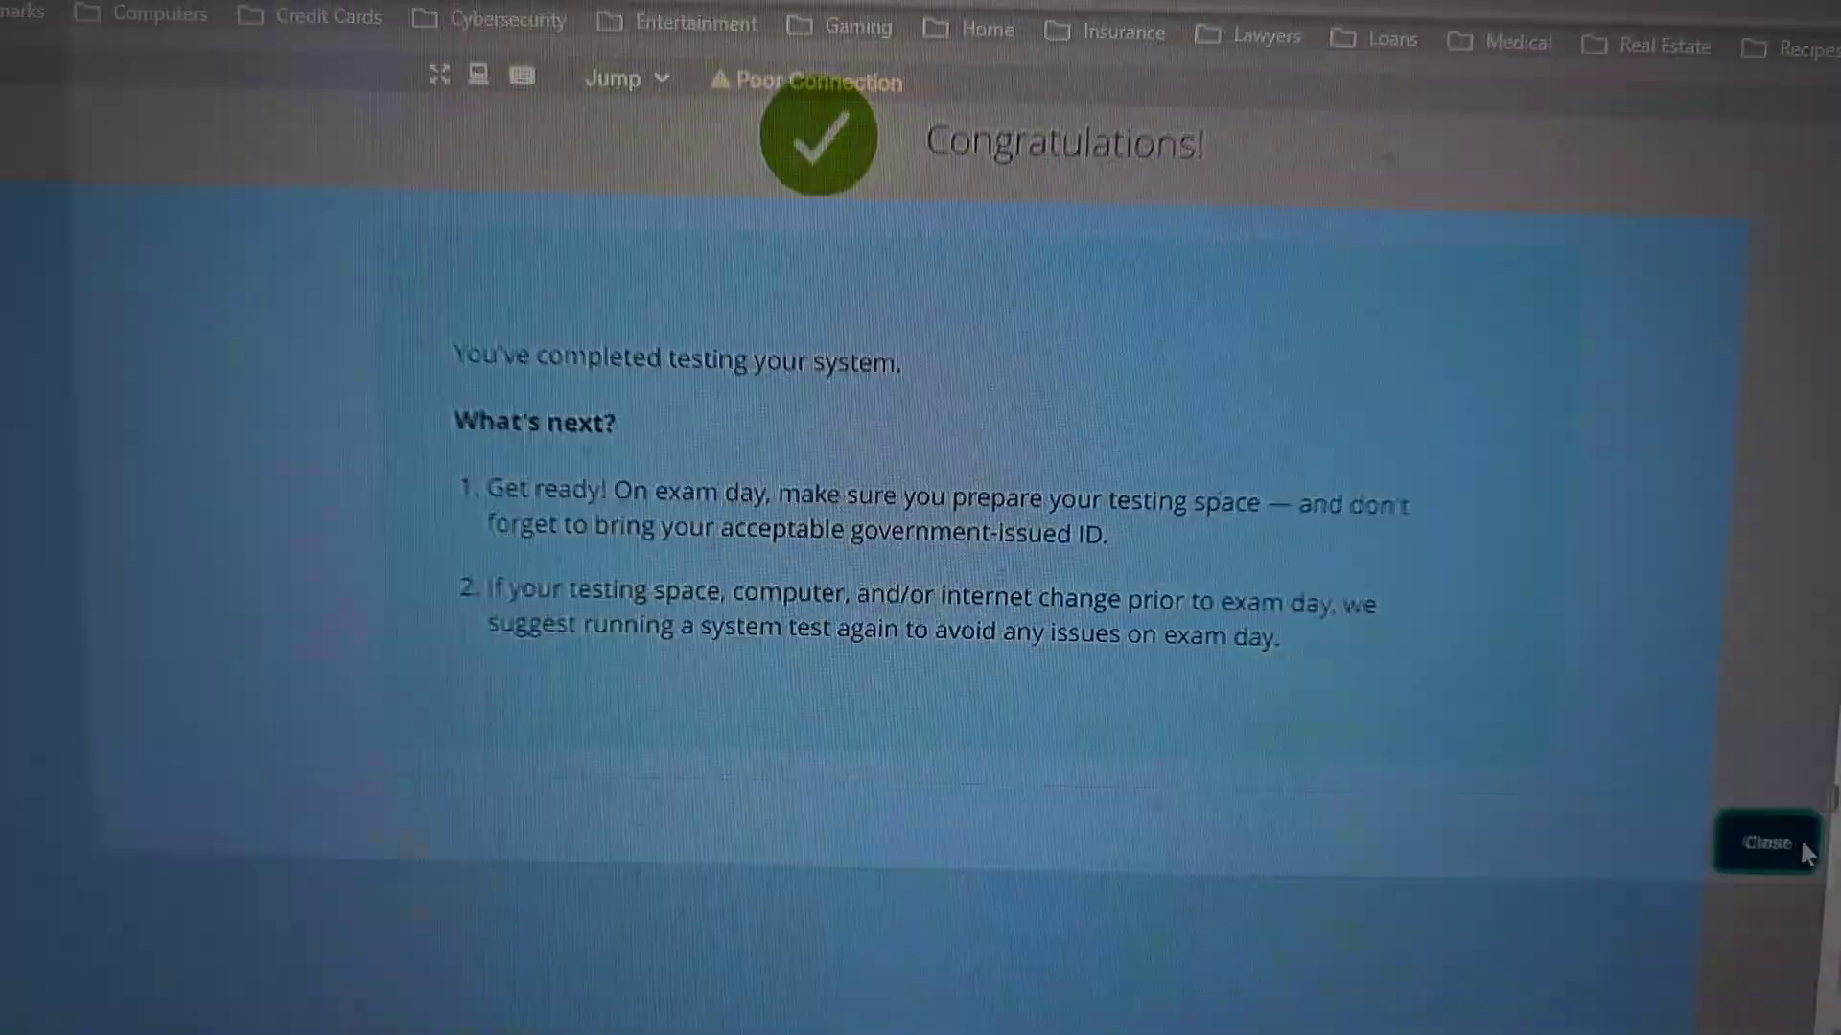
{"action": "left_click", "coordinate": [1769, 854]}
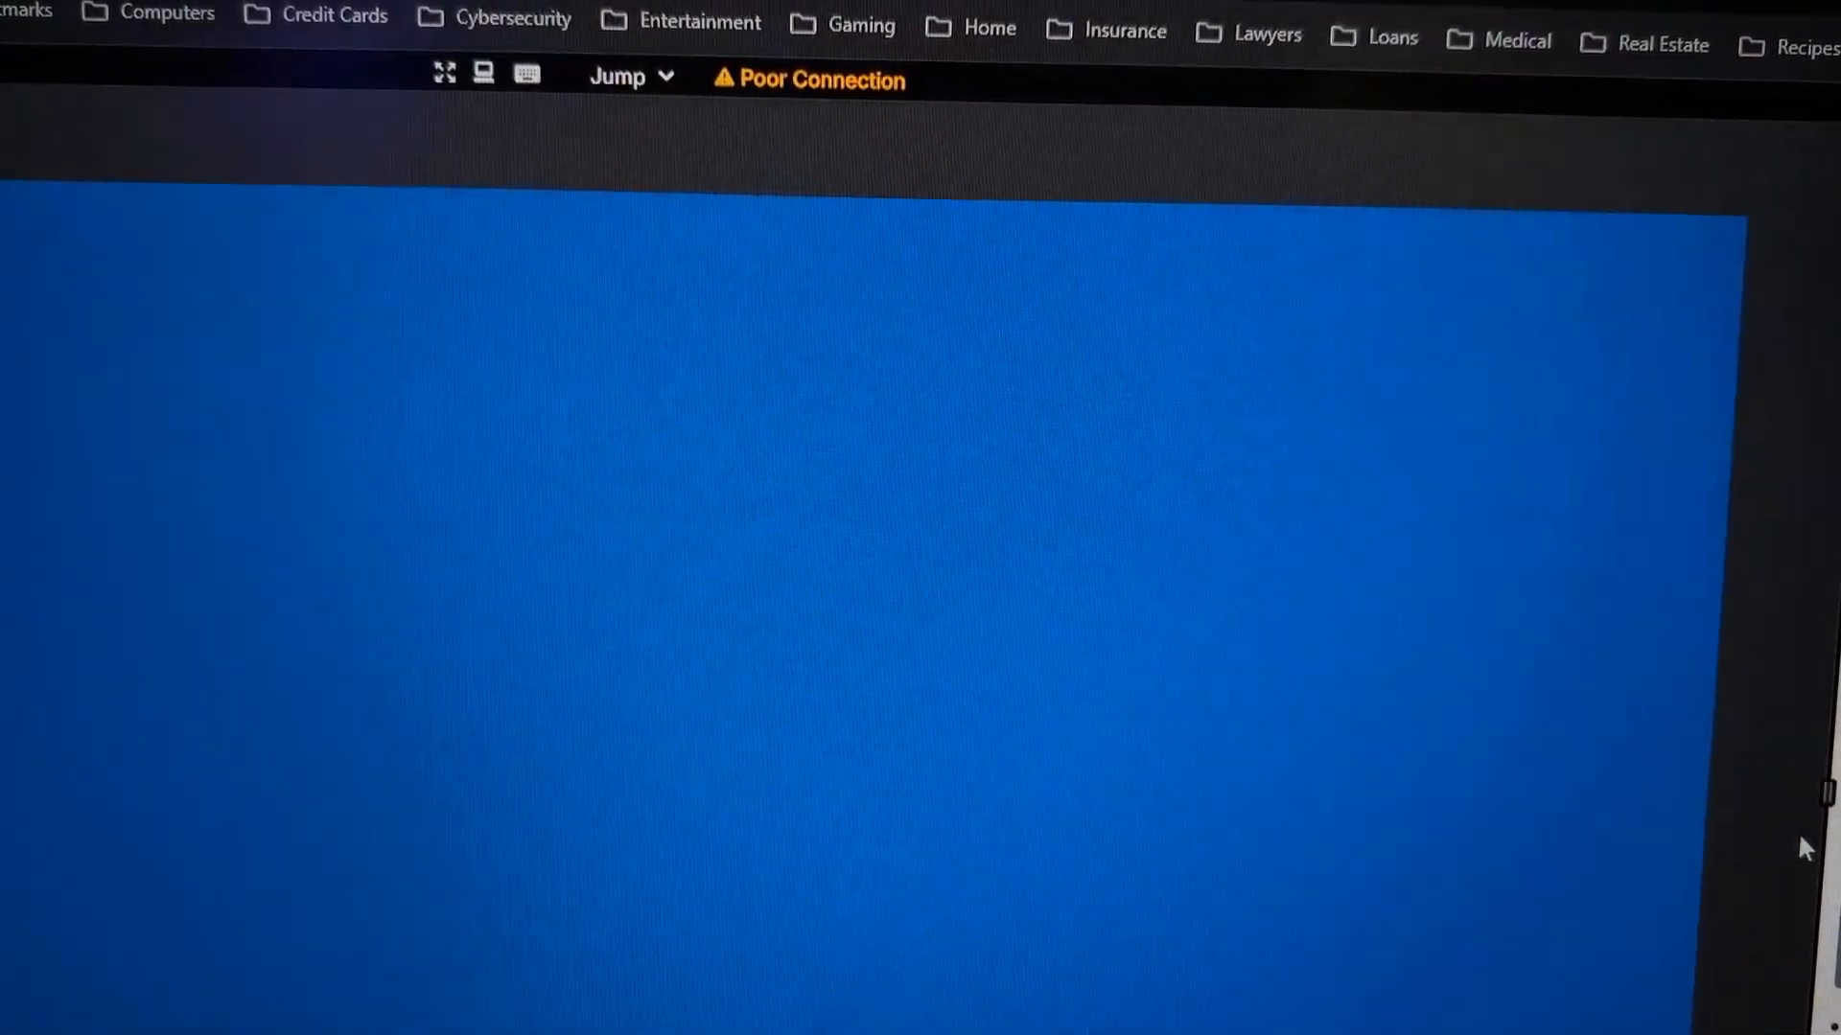